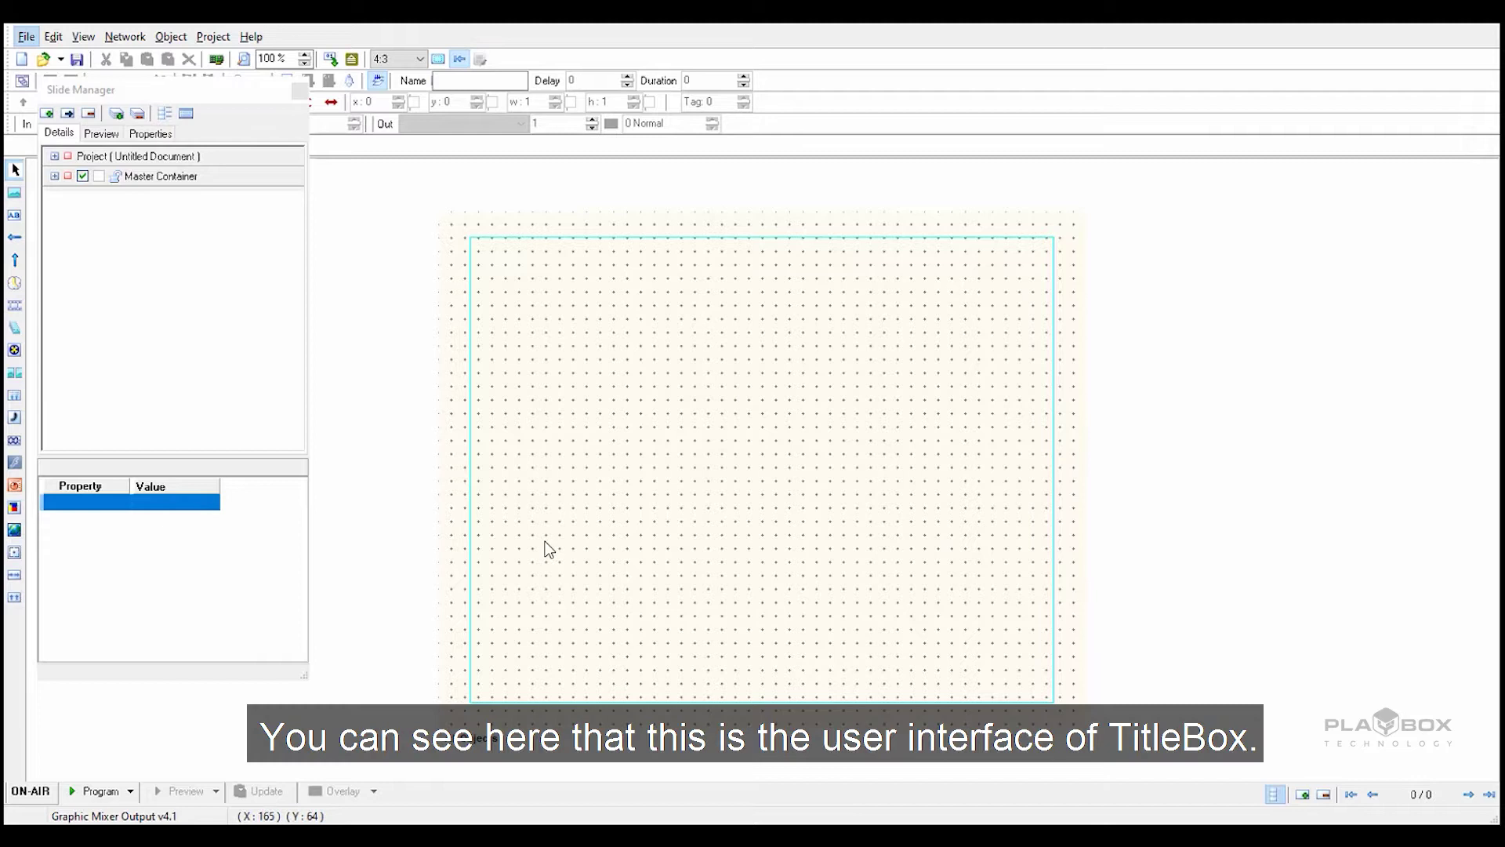
- Show the Project (Untitled Document) properties from the Slide Manager after checking the Project menu
key("p")
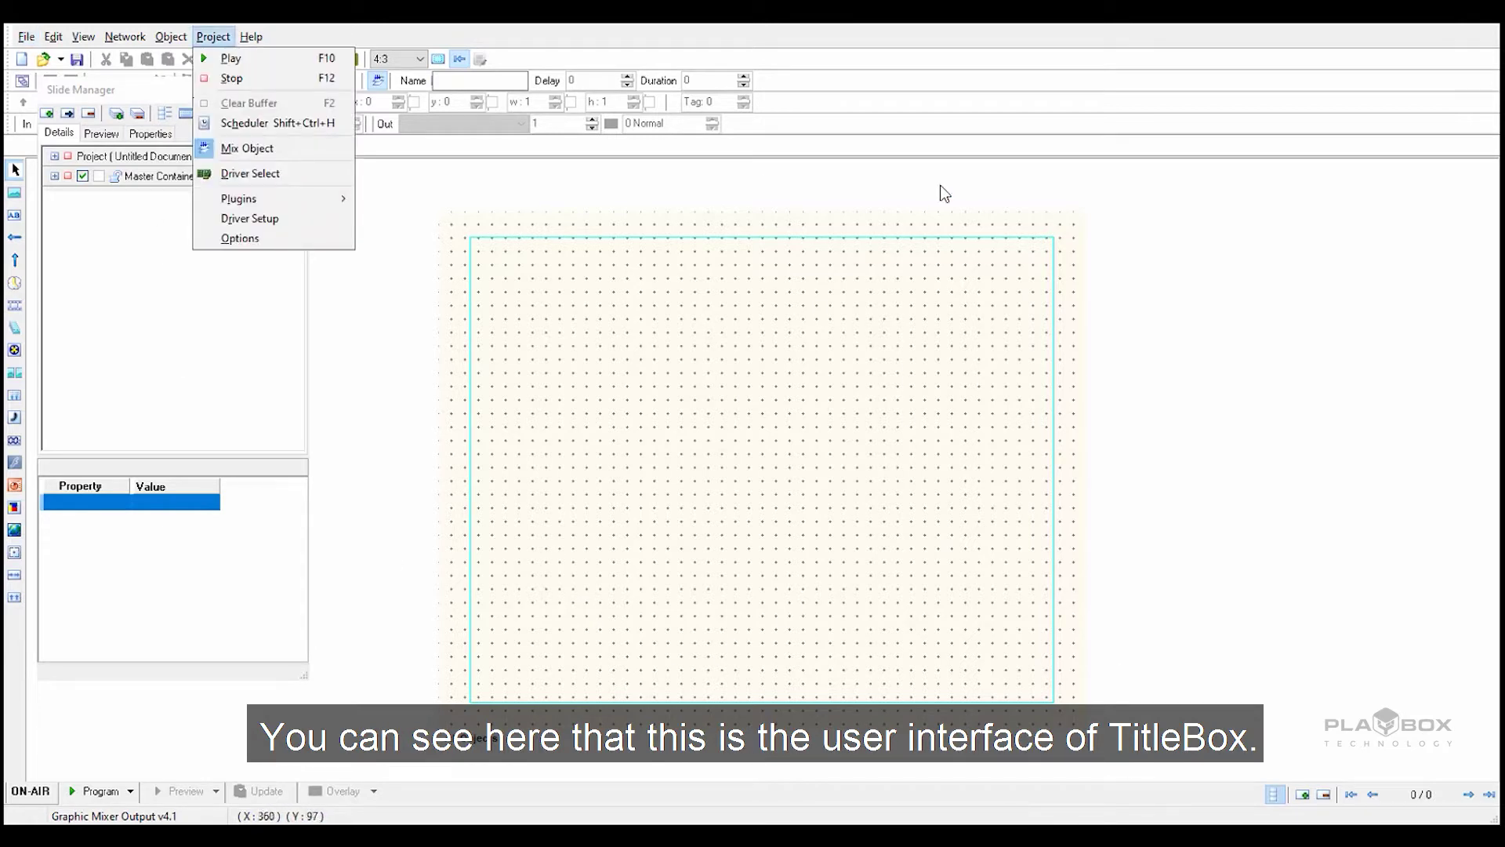
left_click(872, 192)
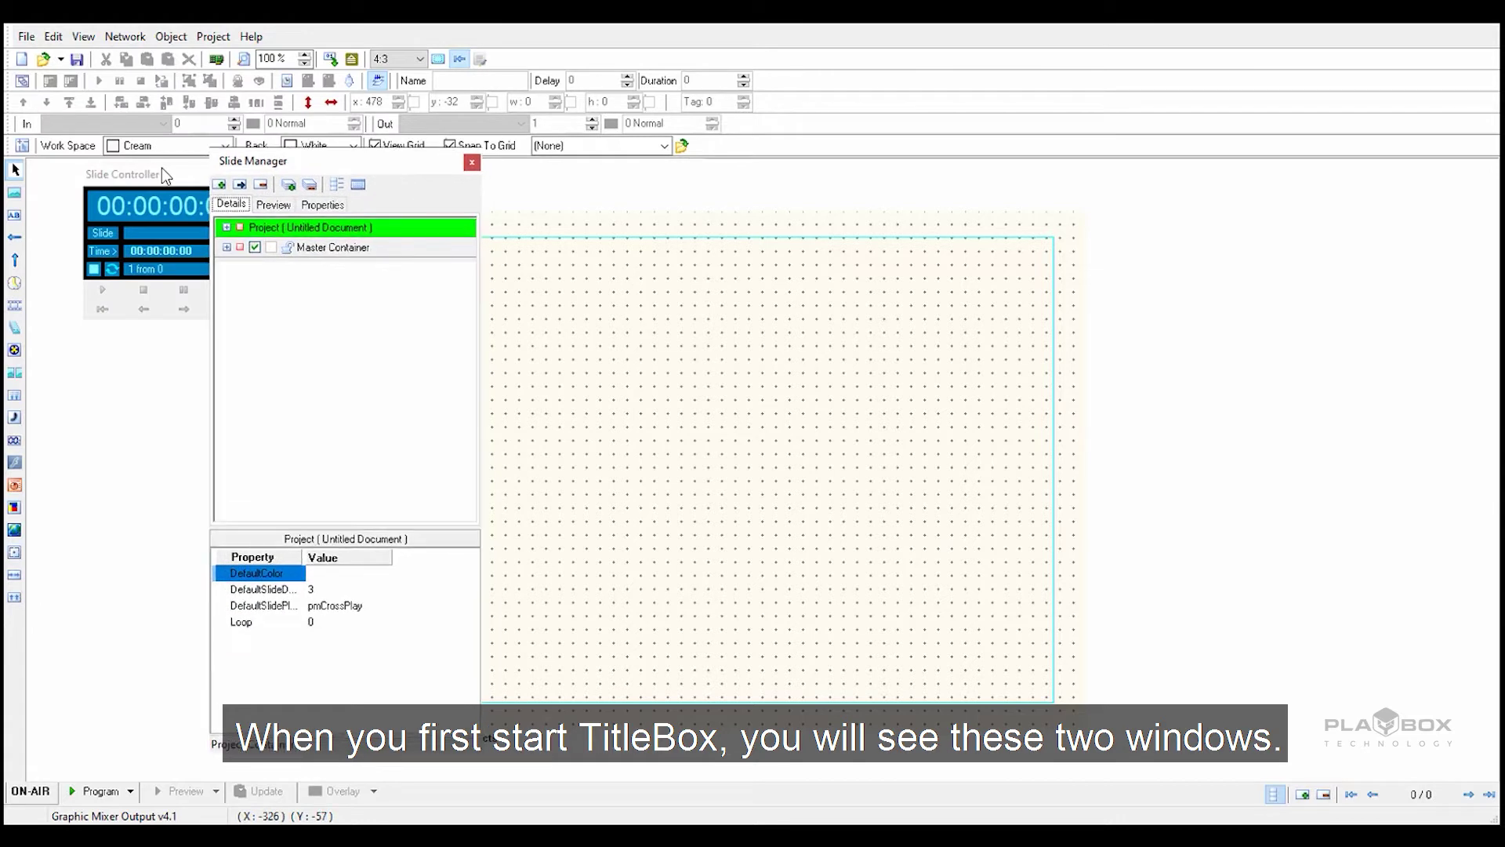
- Dock the Slide Manager on the right and the Slide Controller above it
left_click_drag(137, 173, 130, 172)
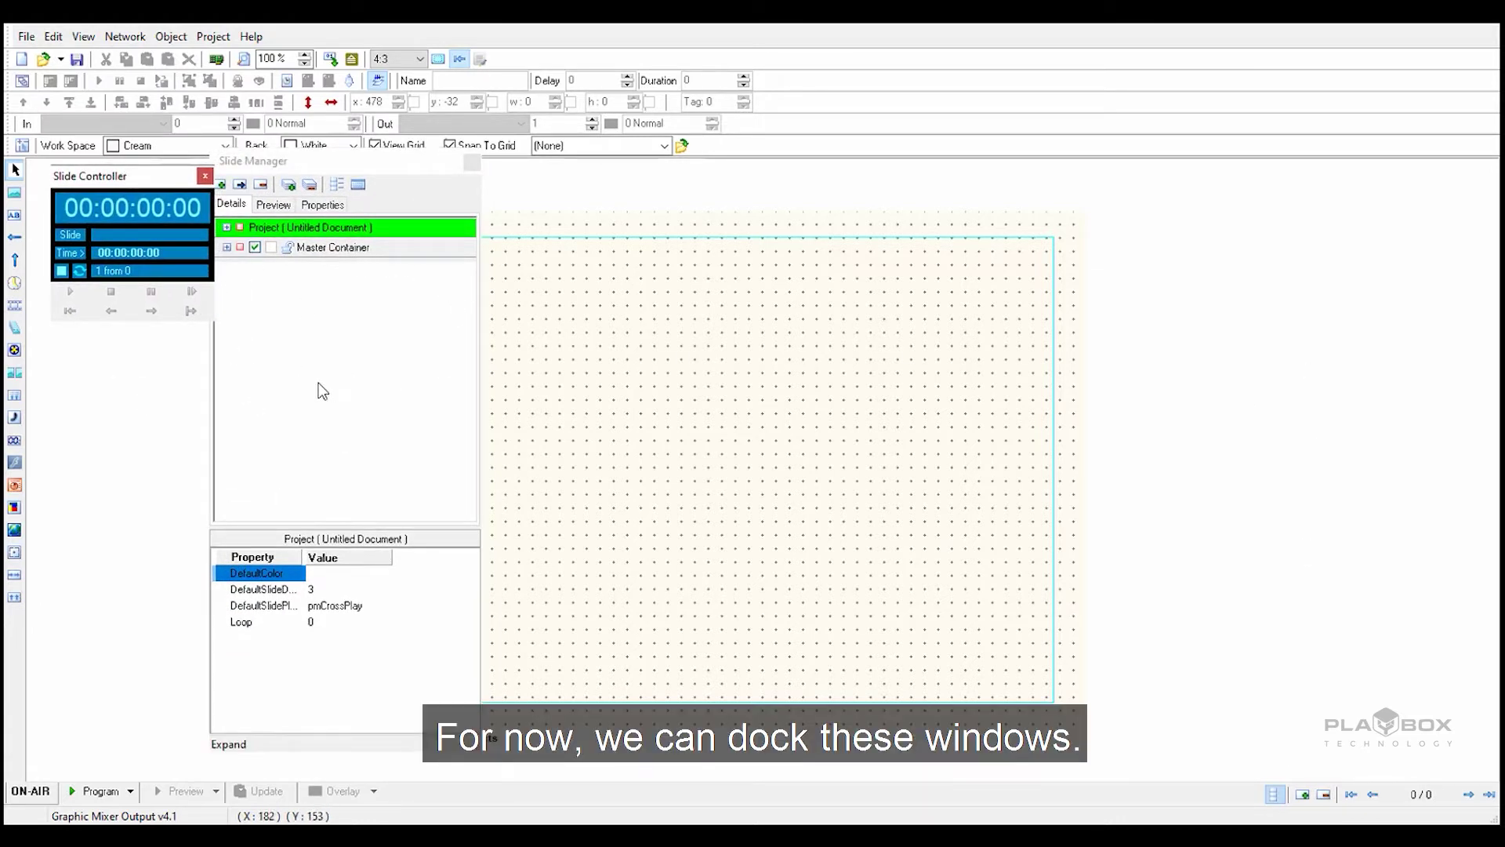
right_click(323, 329)
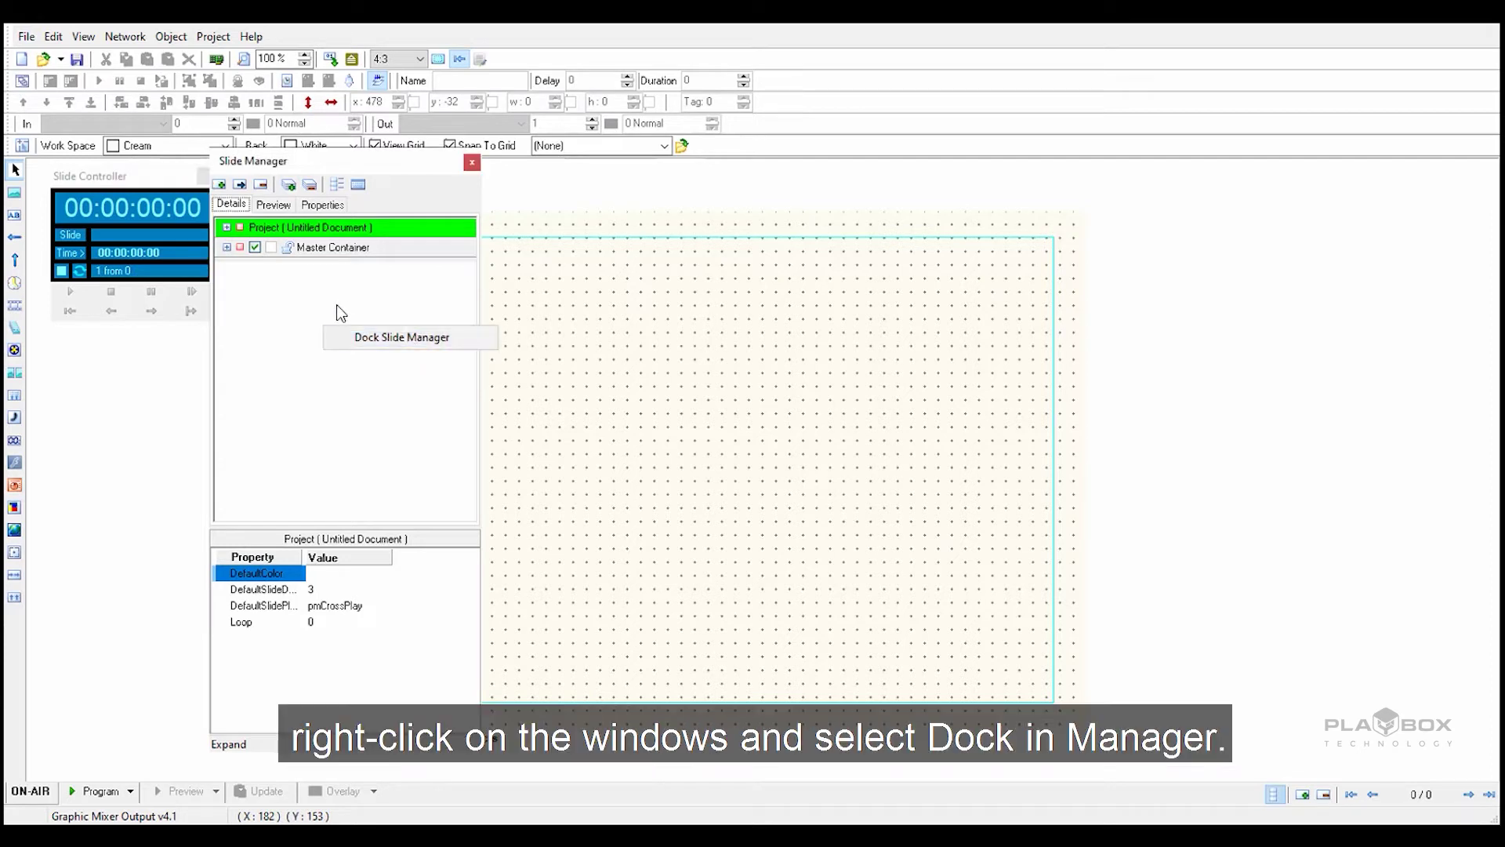
left_click(423, 339)
right_click(151, 219)
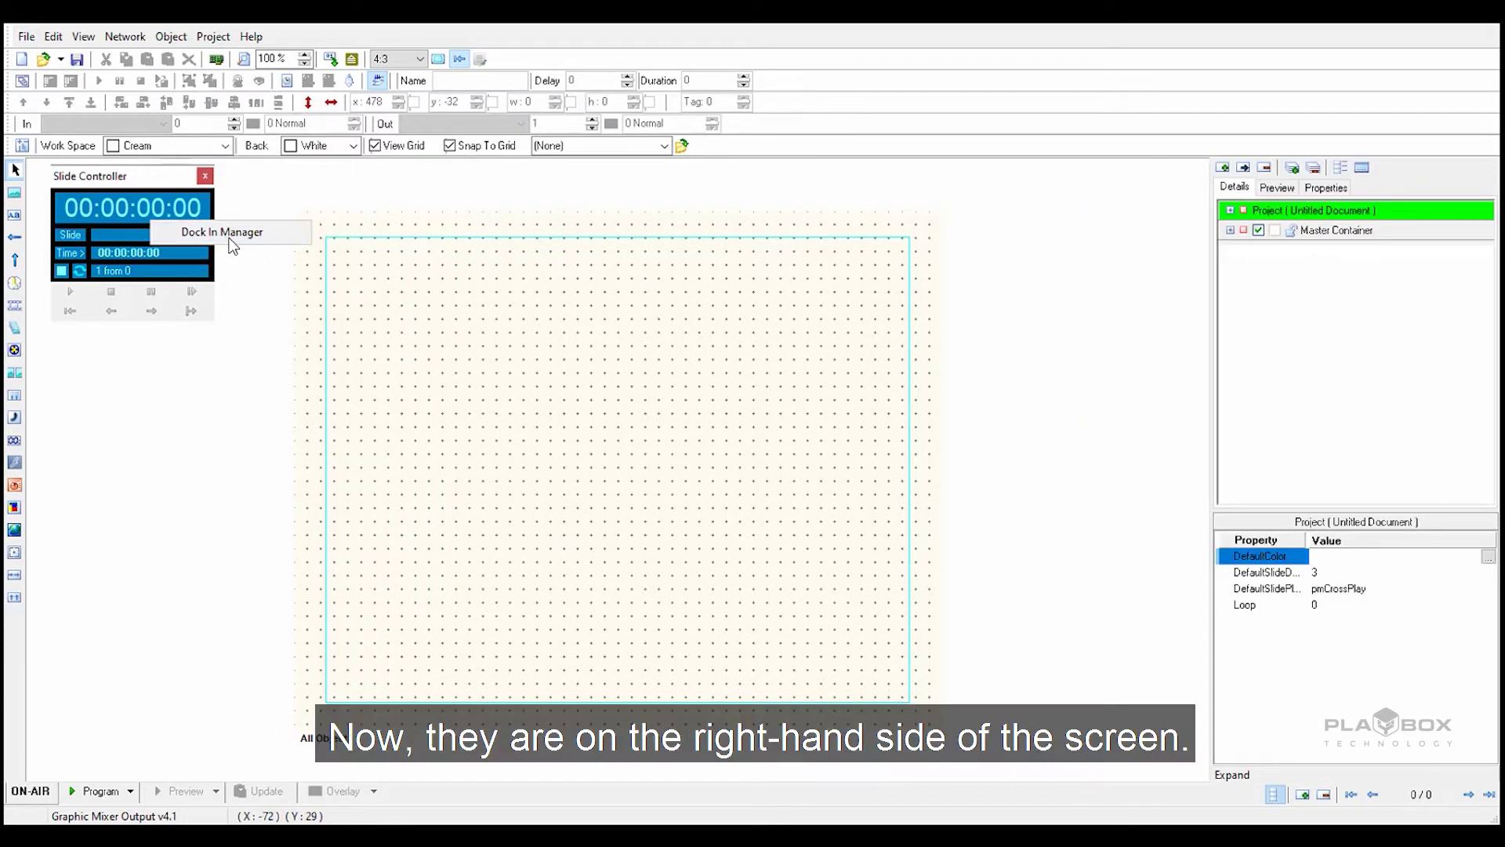
left_click(301, 235)
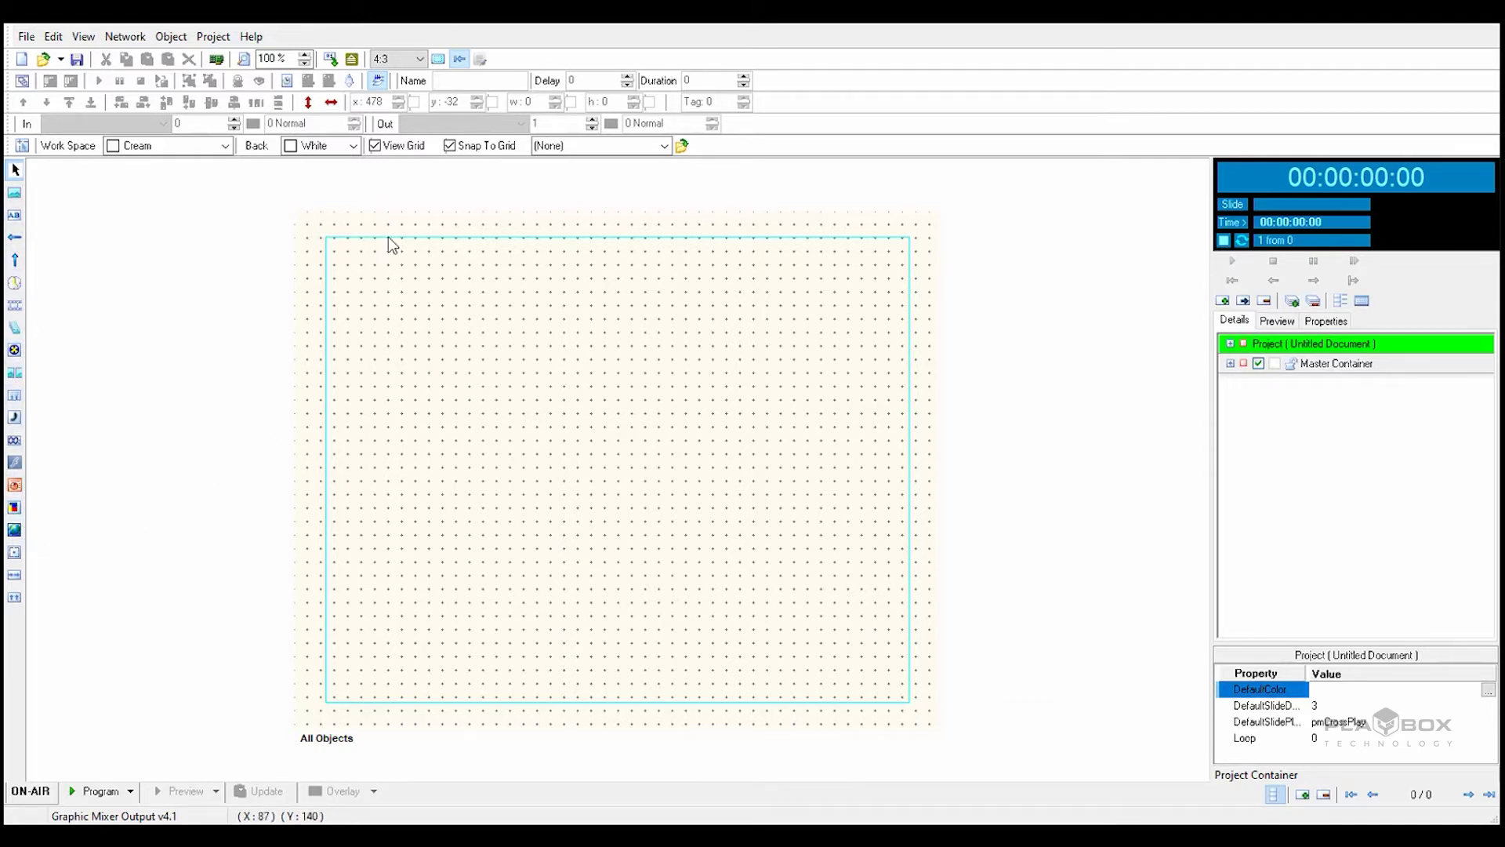
- Set the workspace aspect ratio to 16:9 and zoom to 108%
left_click(417, 60)
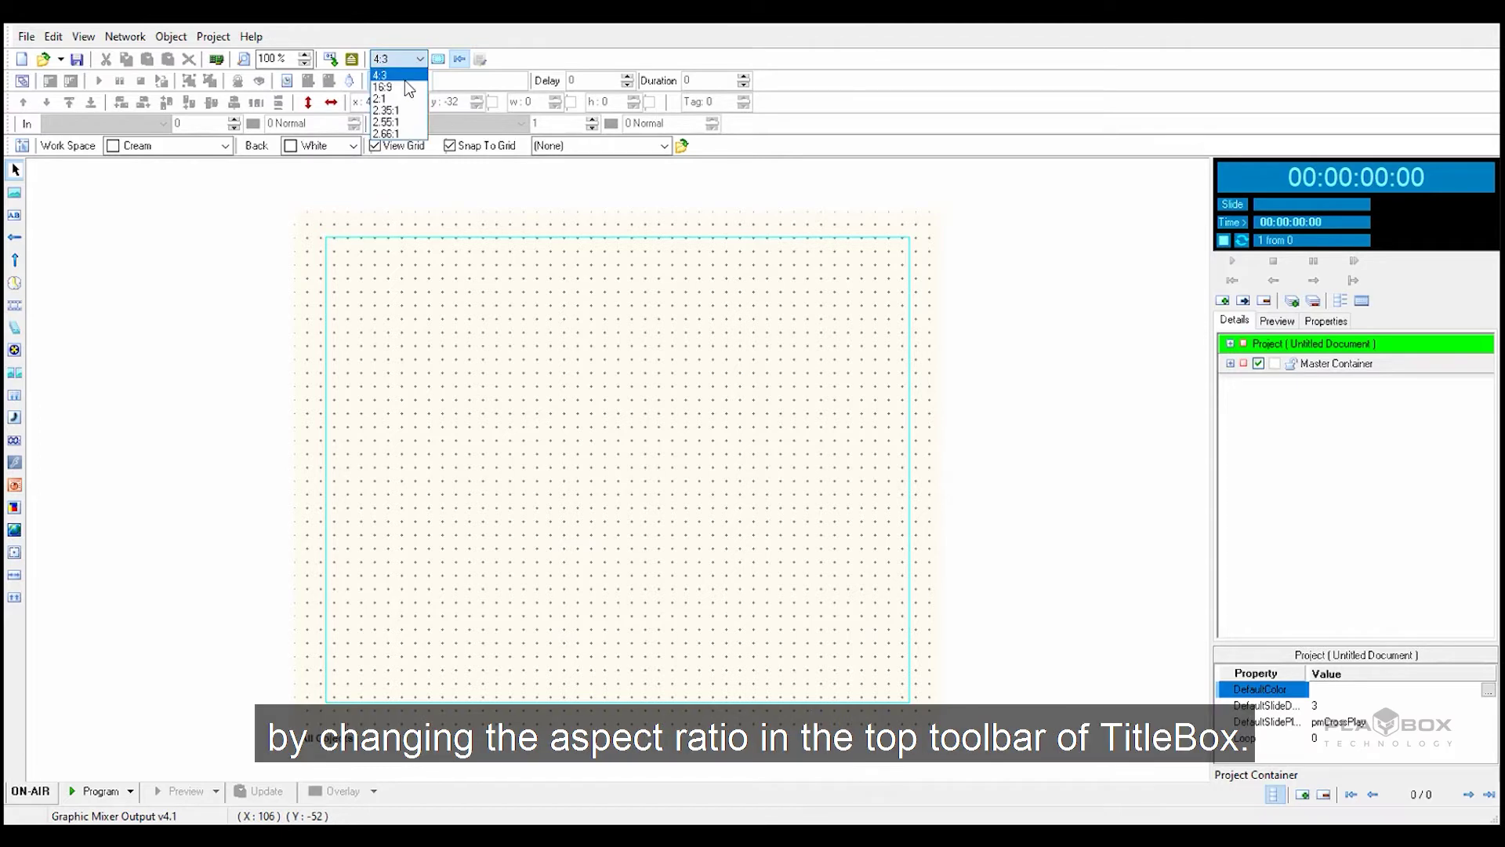
left_click(398, 87)
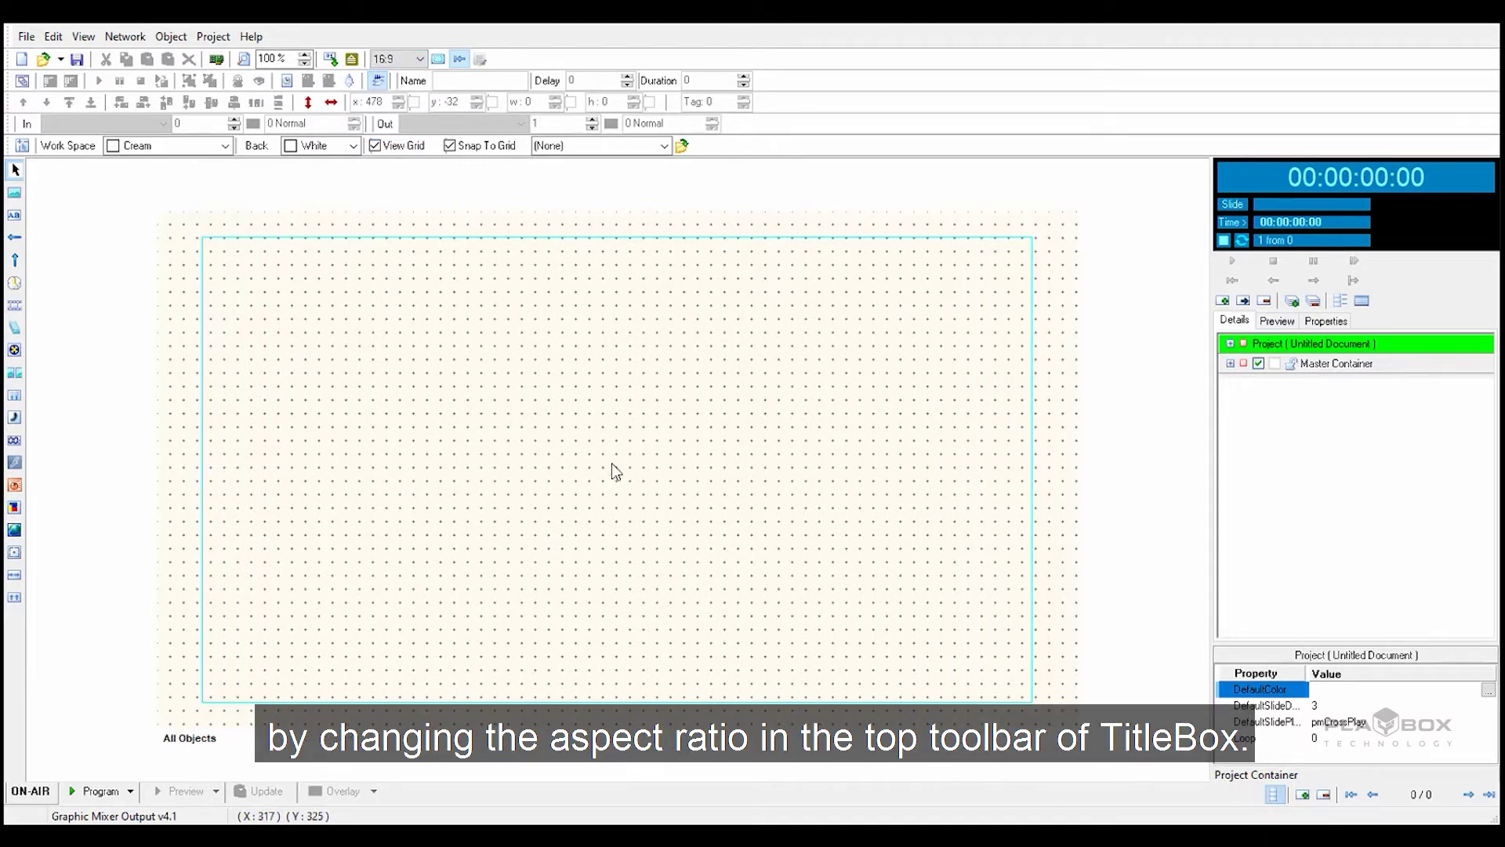
left_click(307, 56)
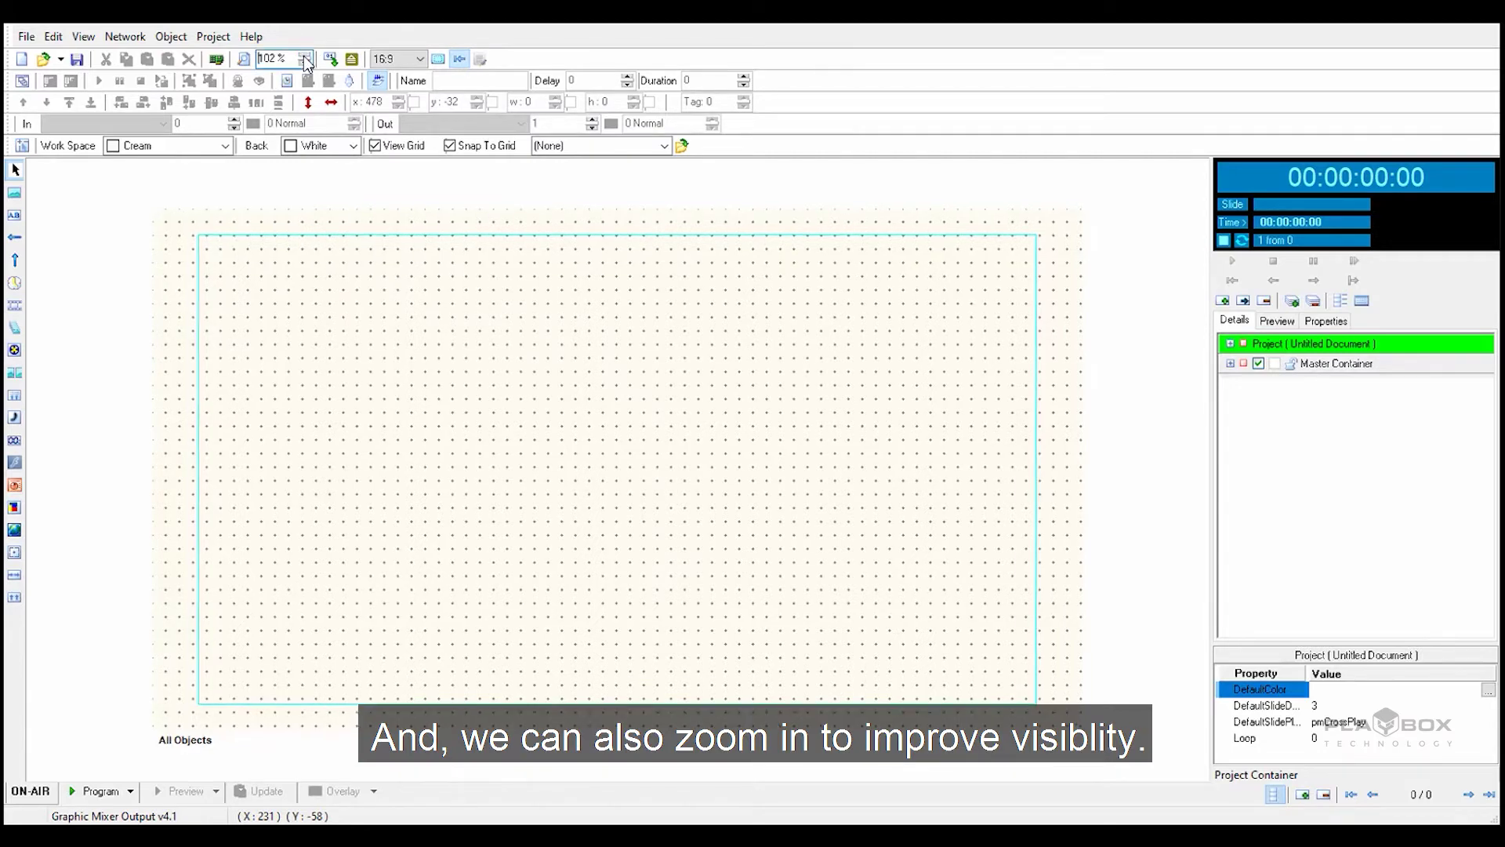
left_click(305, 55)
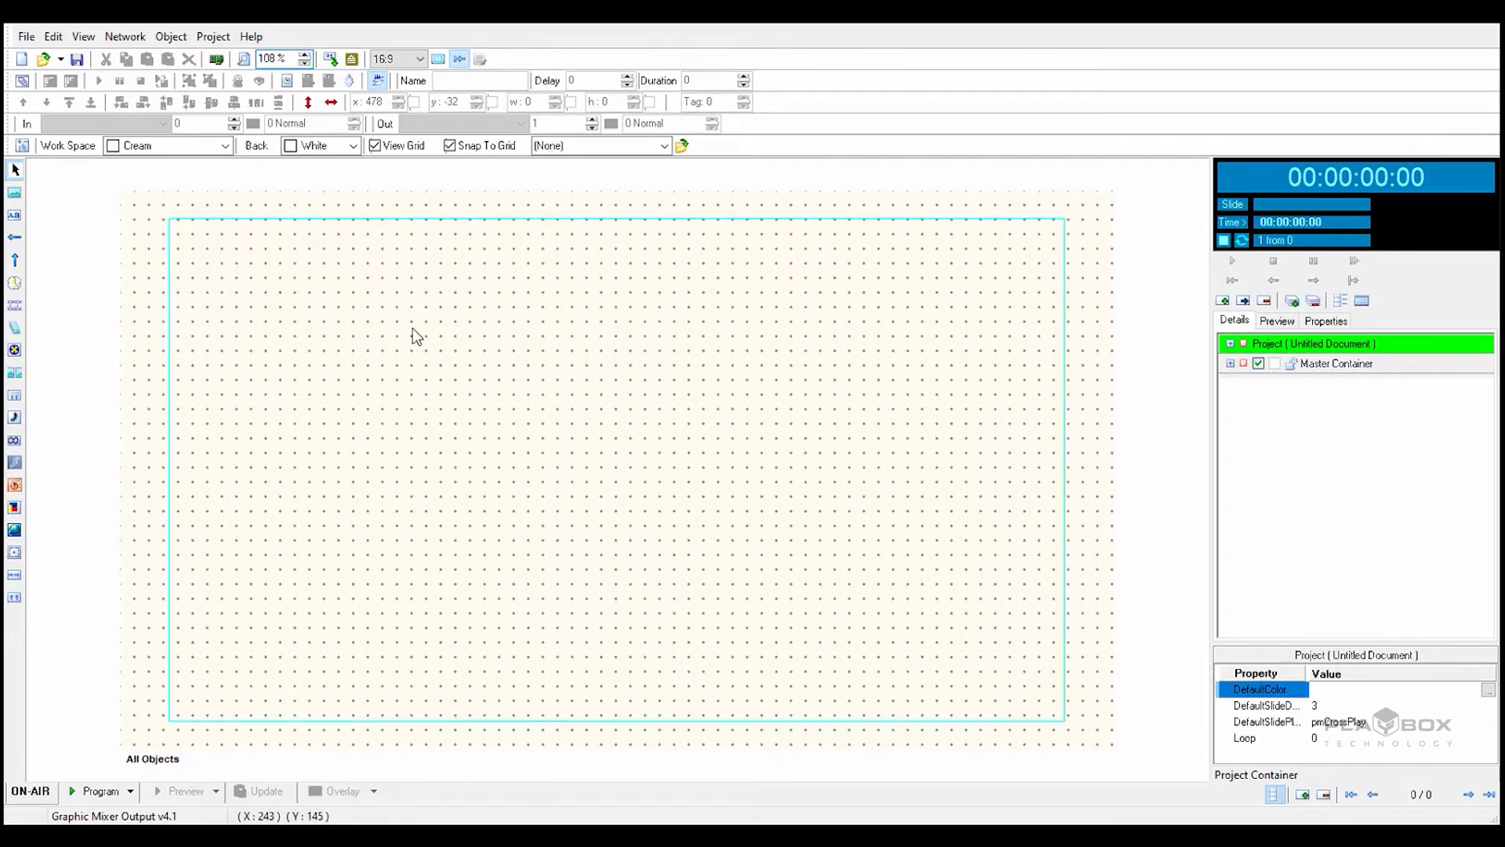
left_click(329, 58)
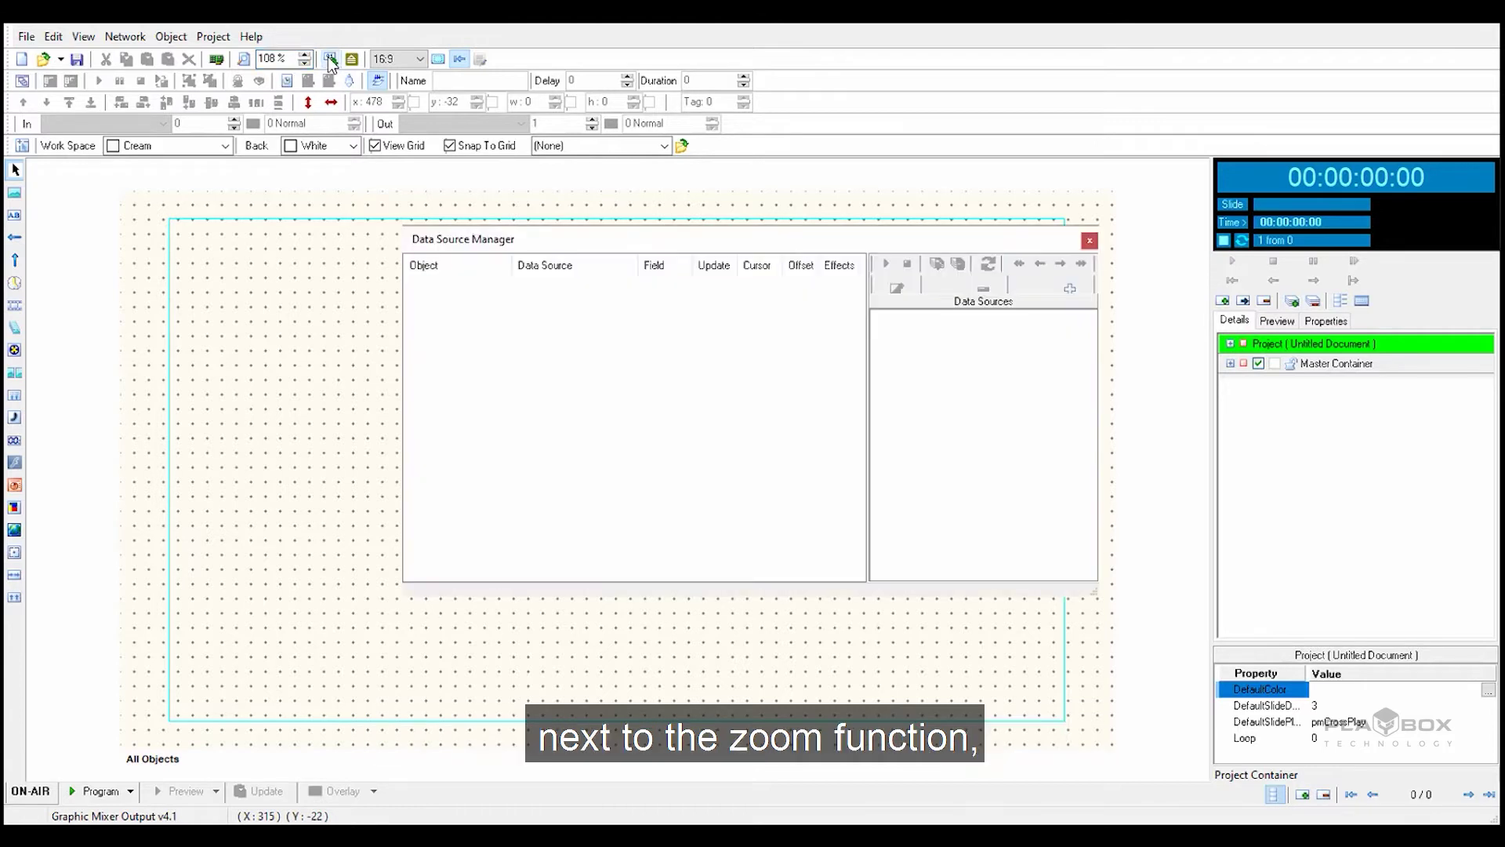
left_click(1072, 287)
left_click(724, 325)
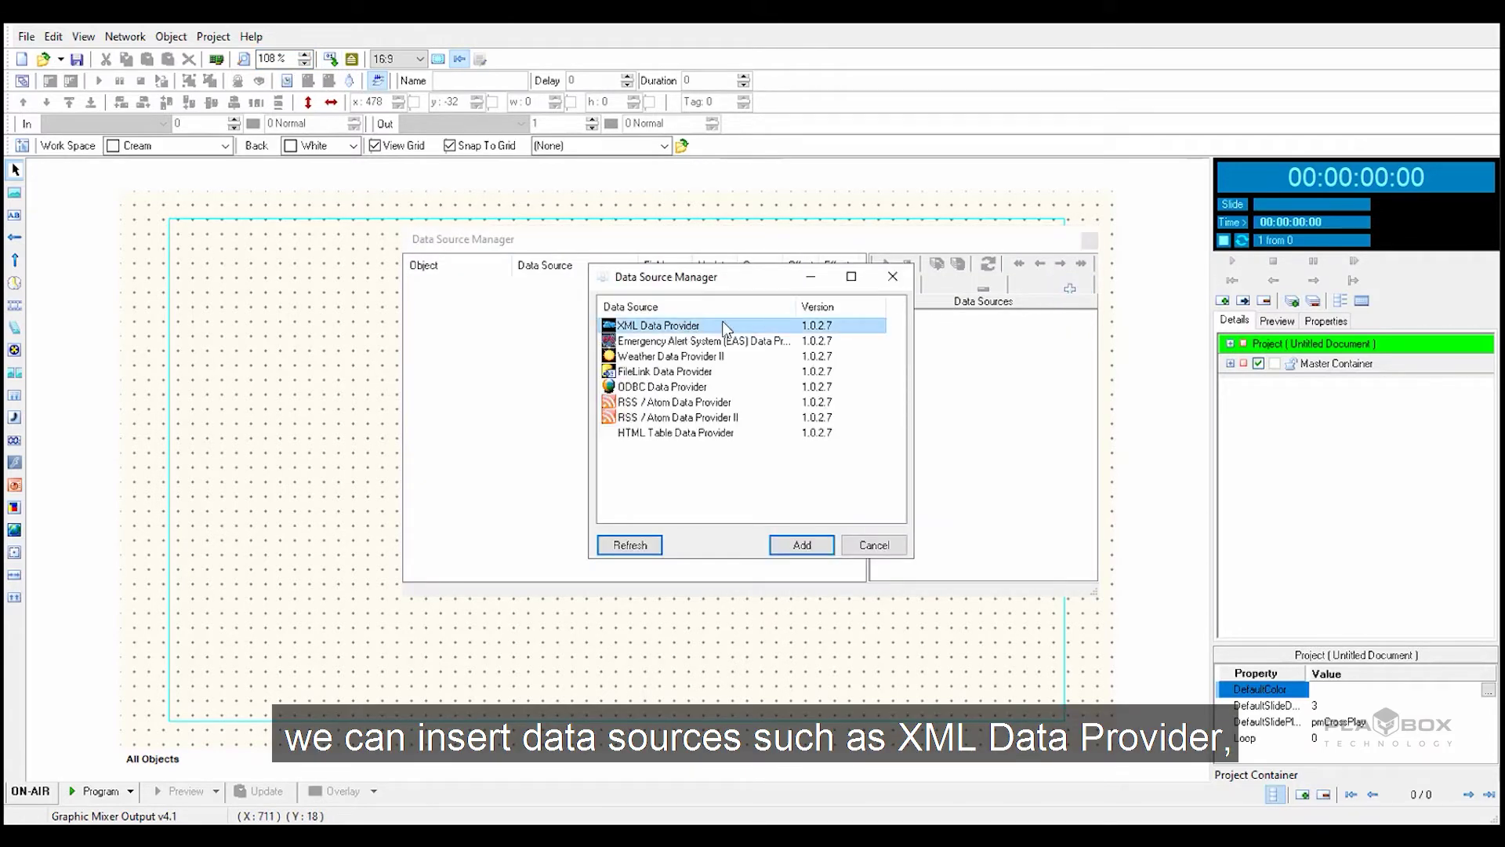
left_click(748, 343)
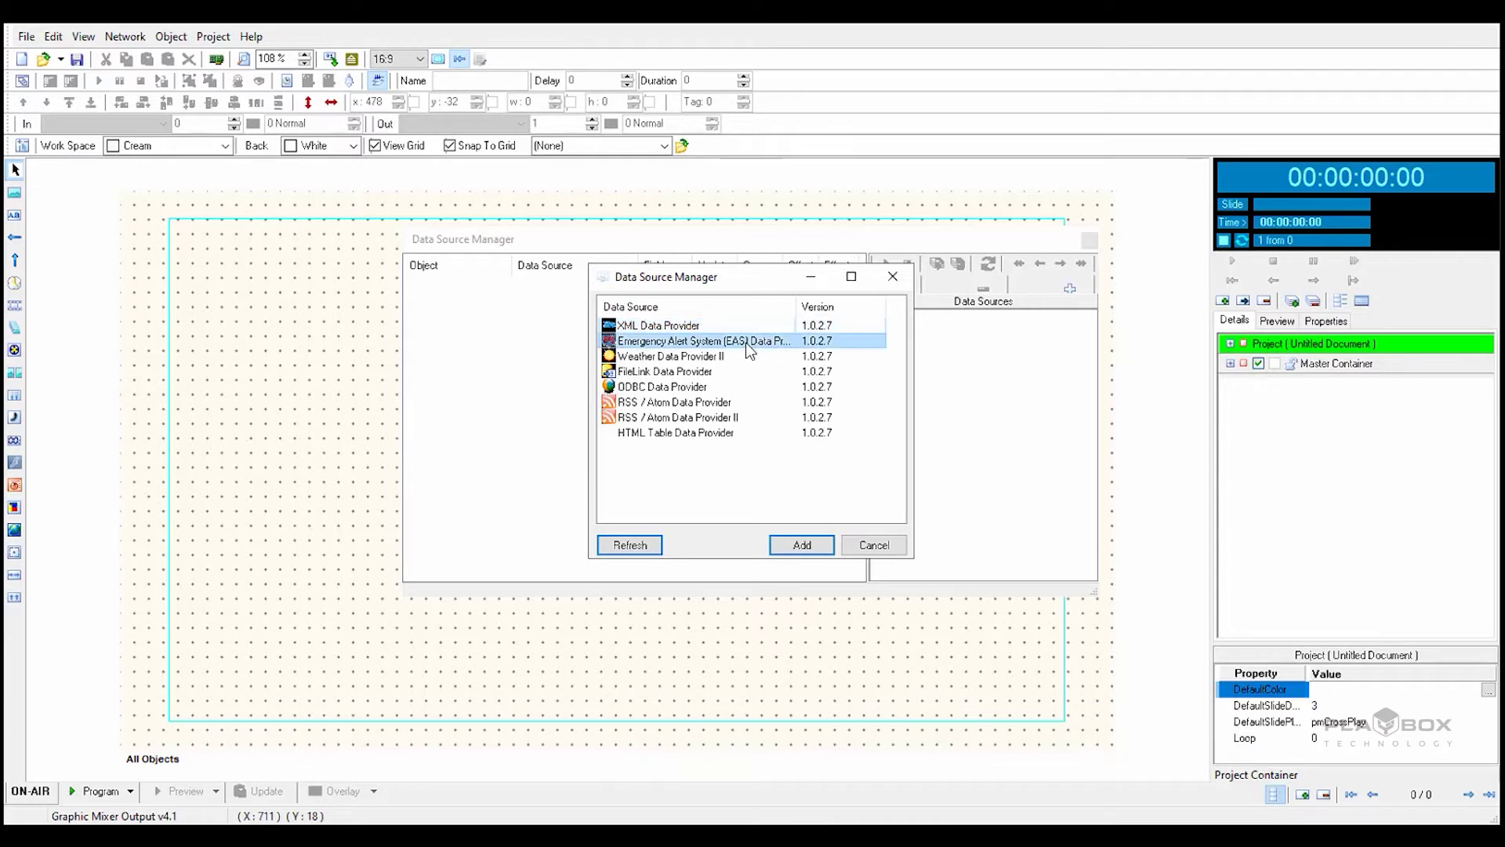
left_click(699, 358)
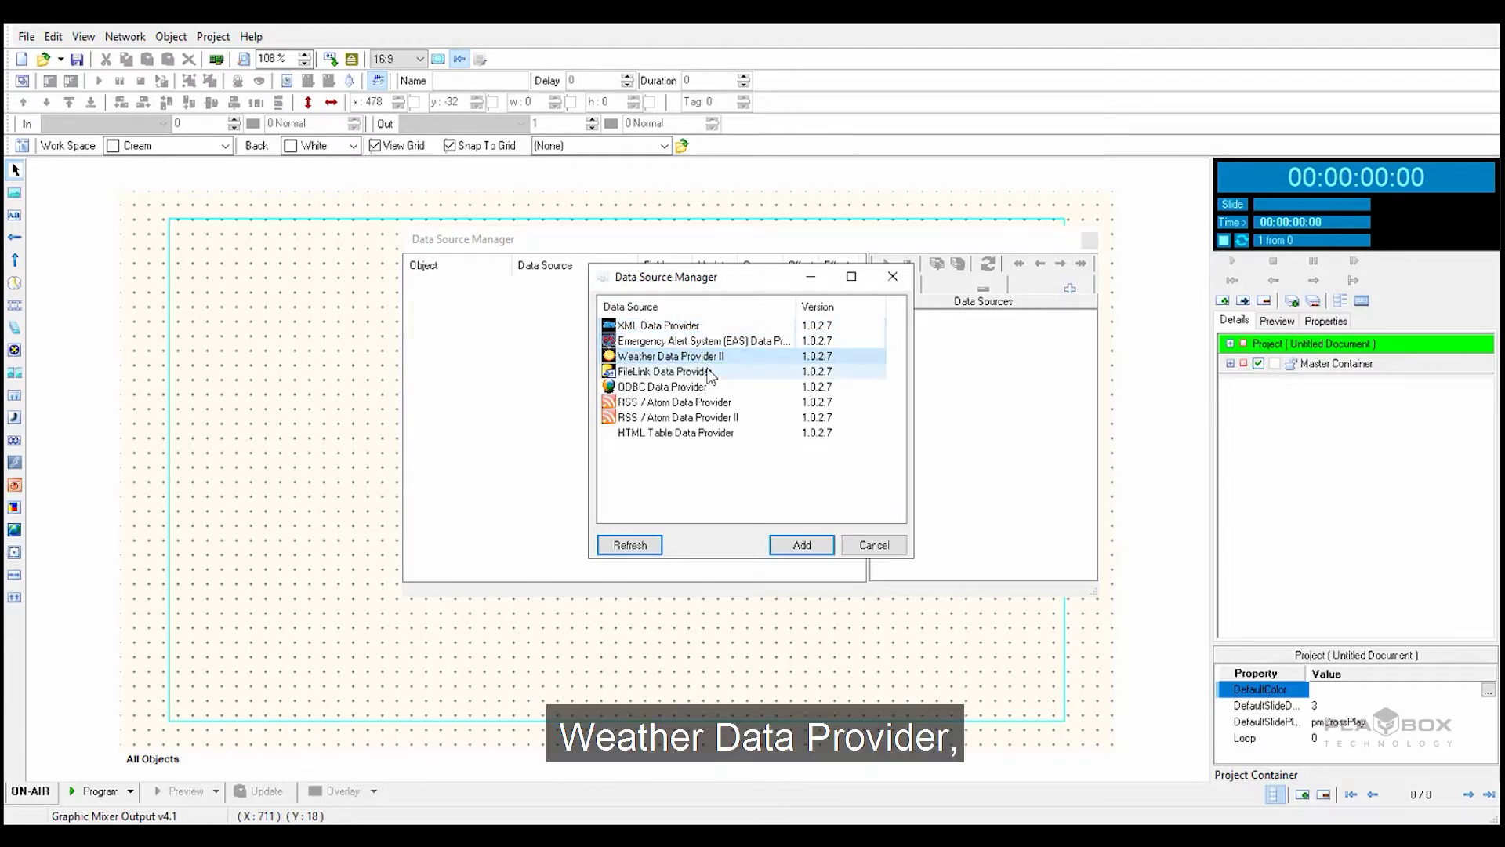
left_click(710, 374)
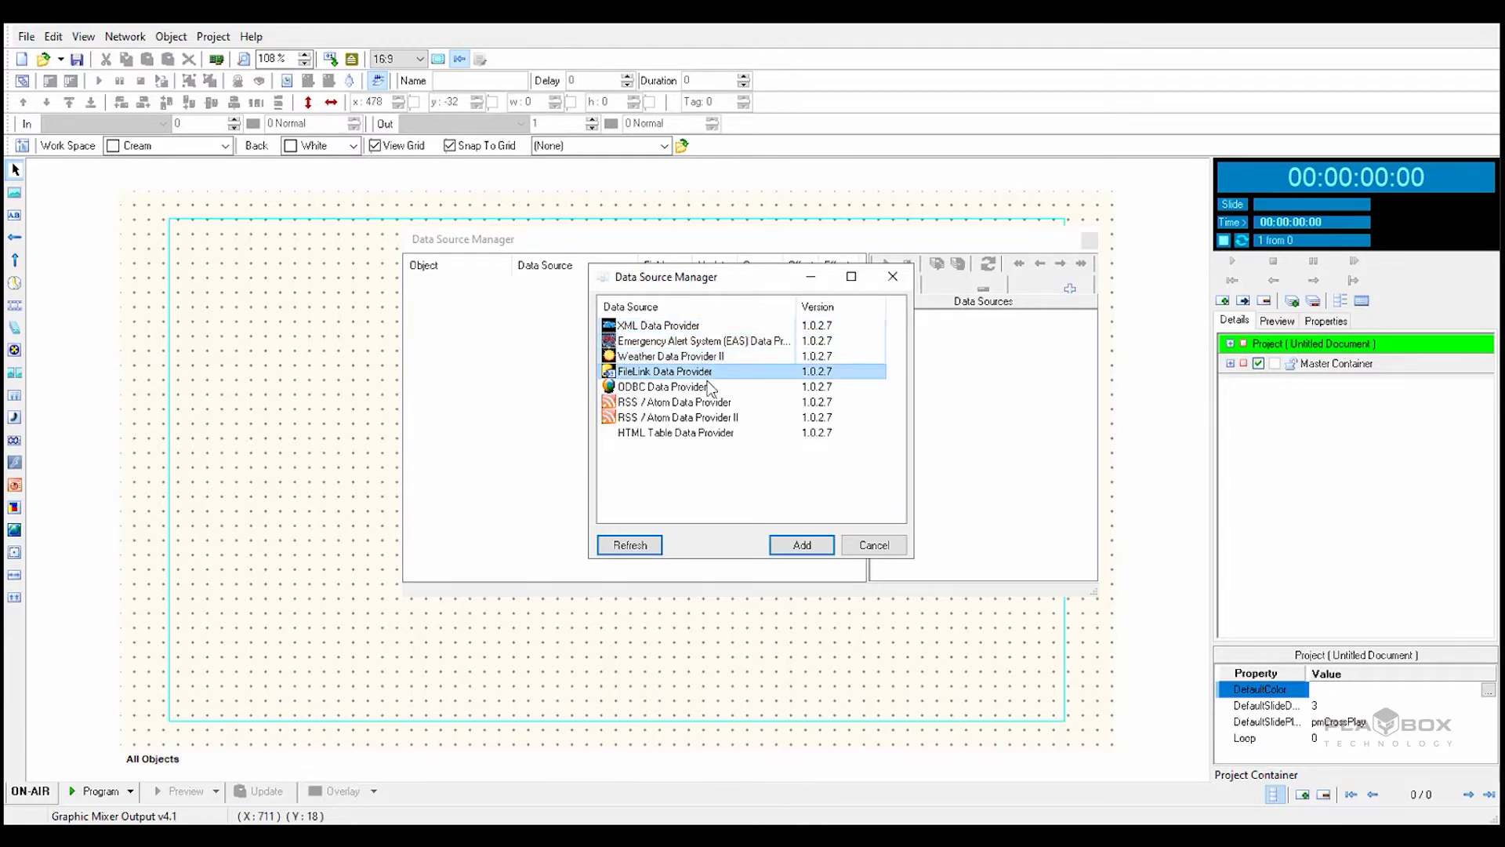
left_click(872, 545)
- Close the Data Source Manager and open the Task Manager over the canvas centre
left_click(1089, 240)
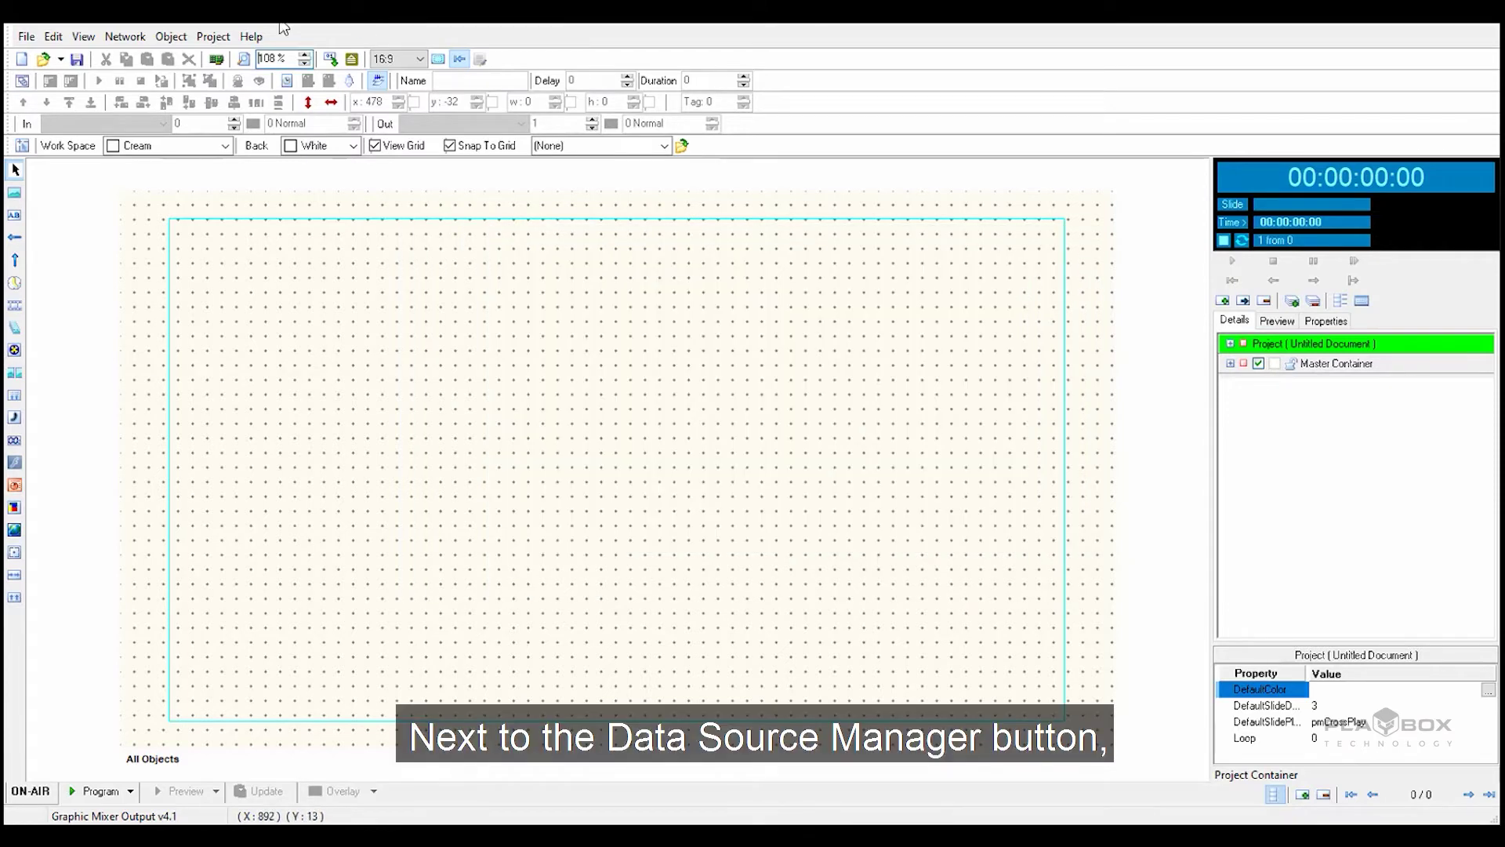
left_click(352, 60)
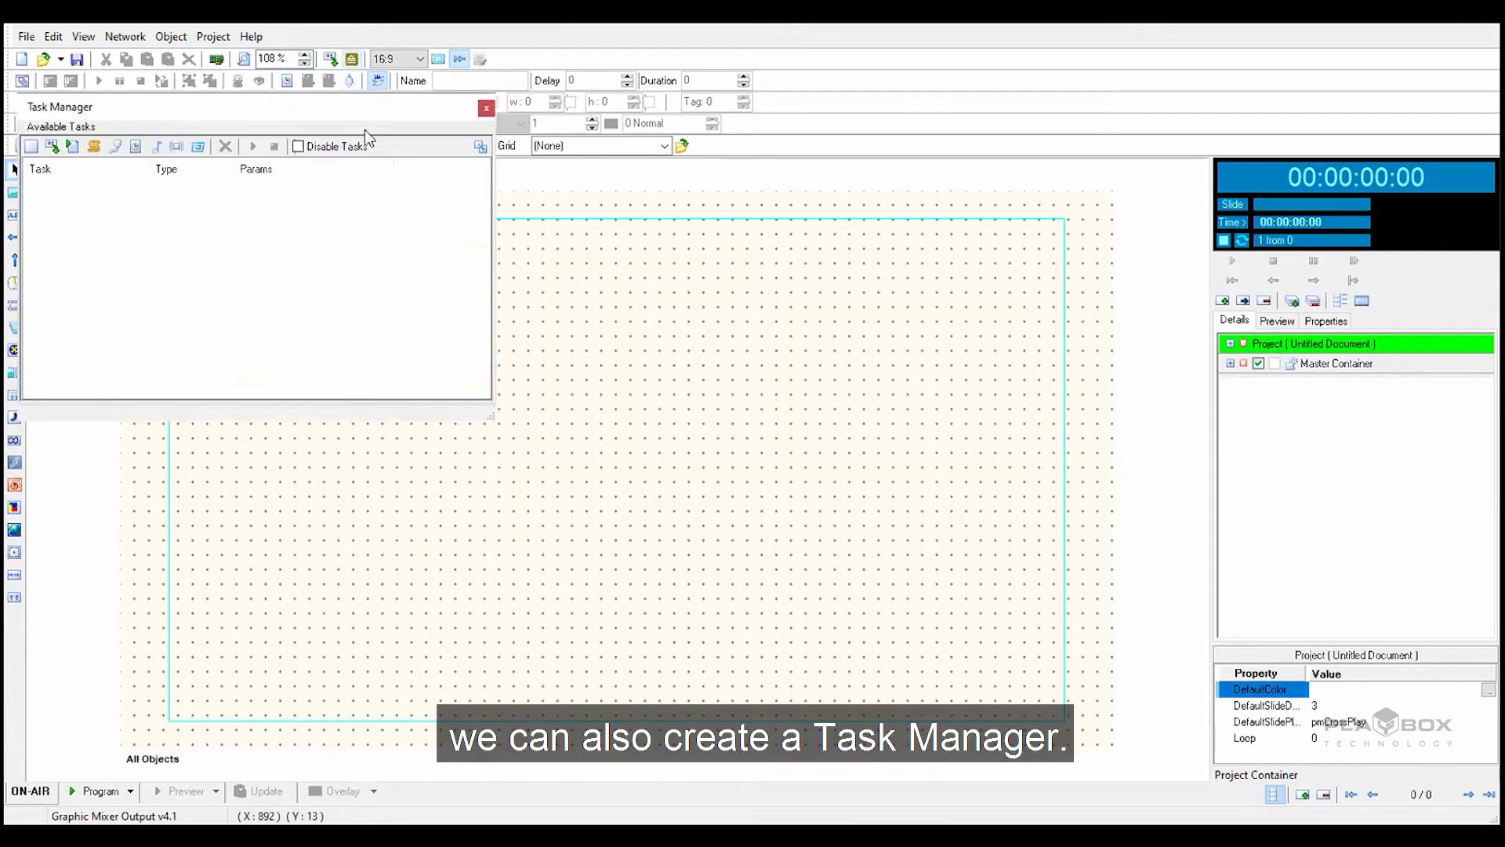
left_click_drag(269, 123, 536, 186)
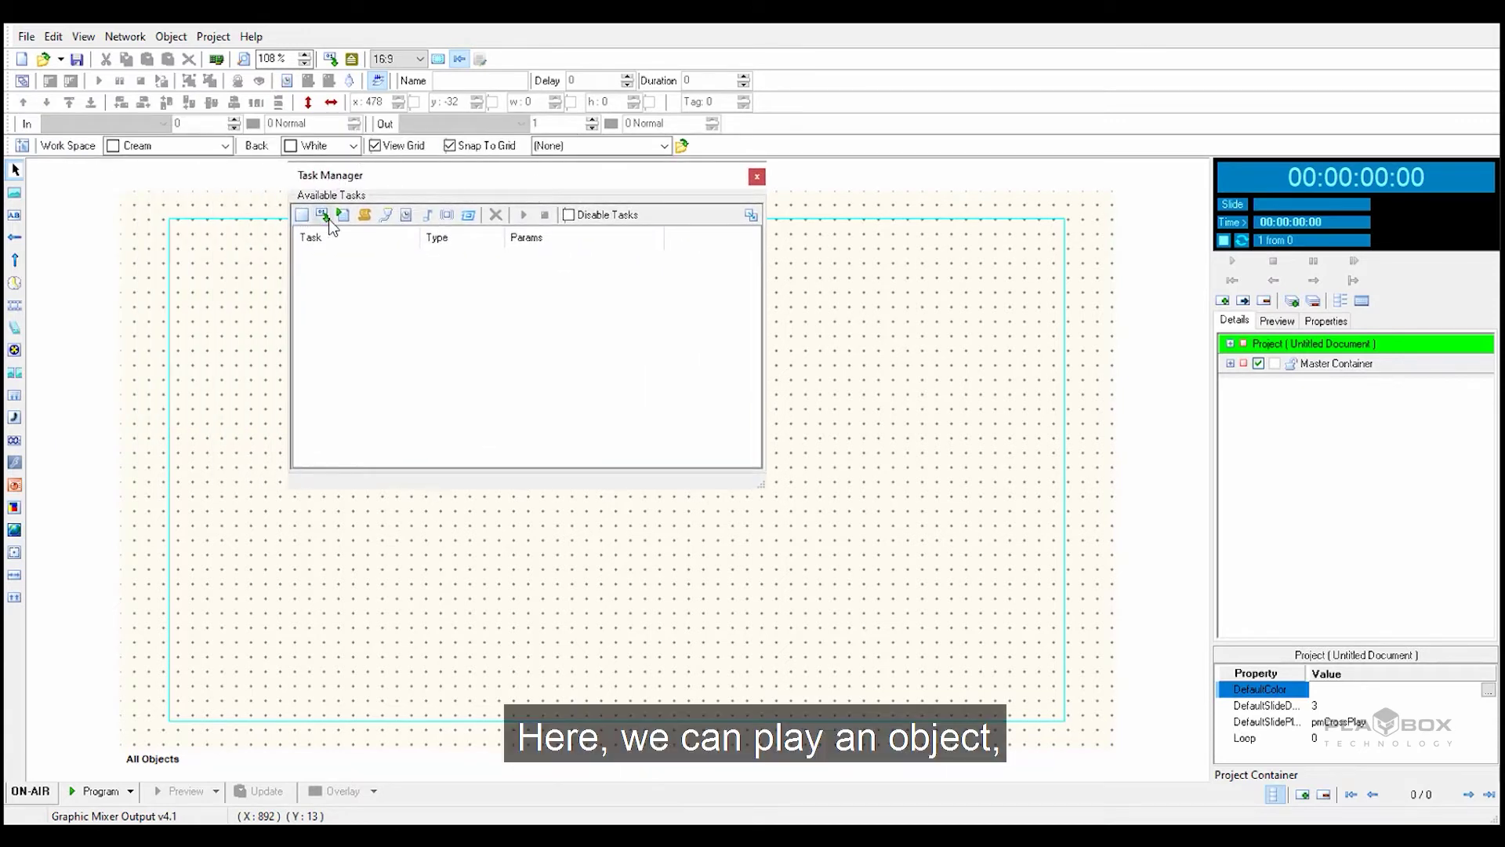
left_click_drag(471, 195, 591, 232)
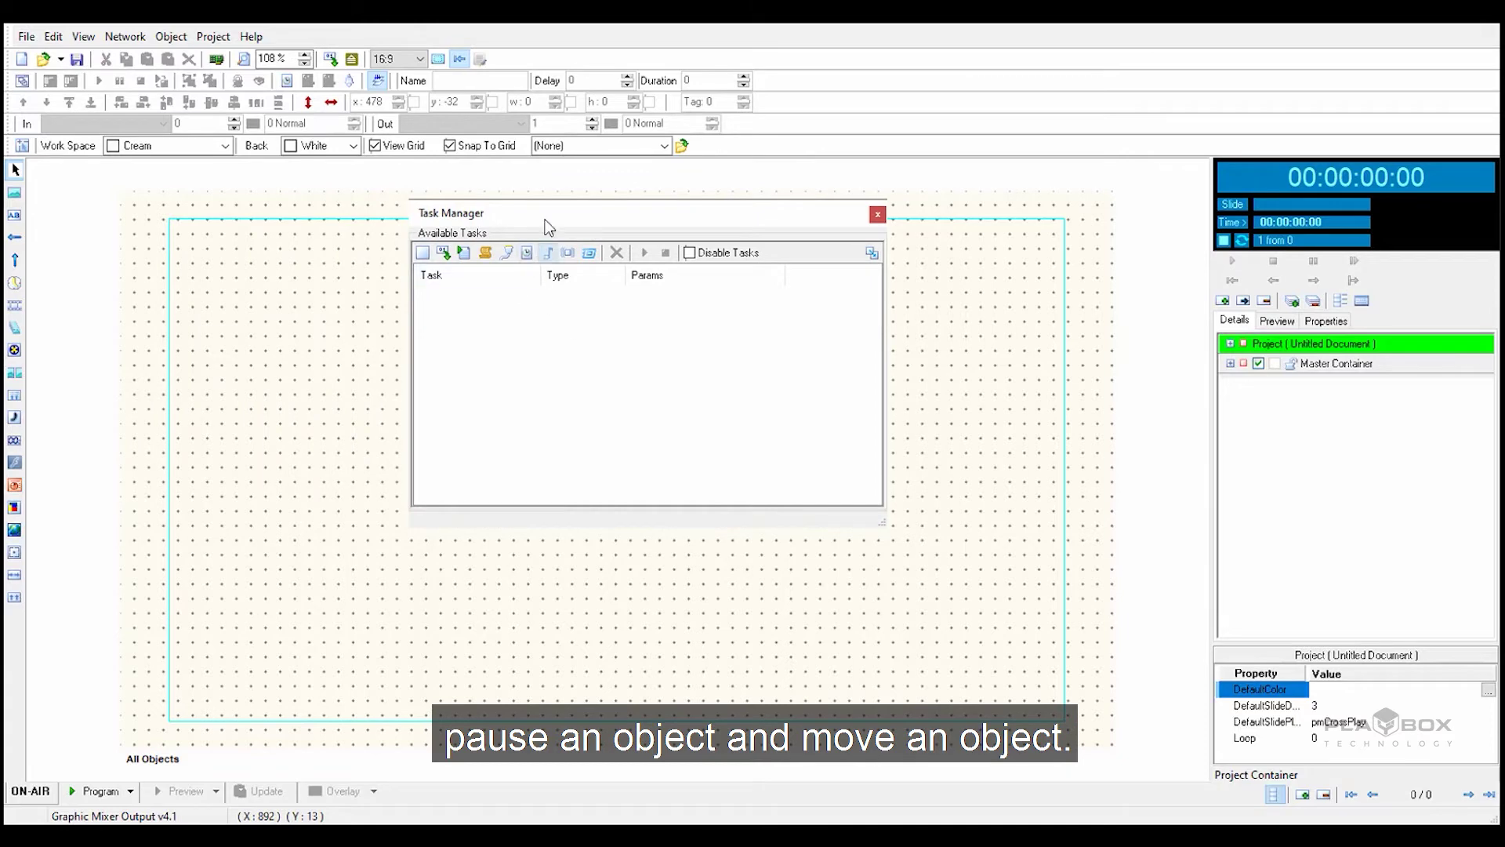
- Open and cancel the Program Script, GPI Task and Windows Task dialogs, then close Task Manager
left_click(484, 252)
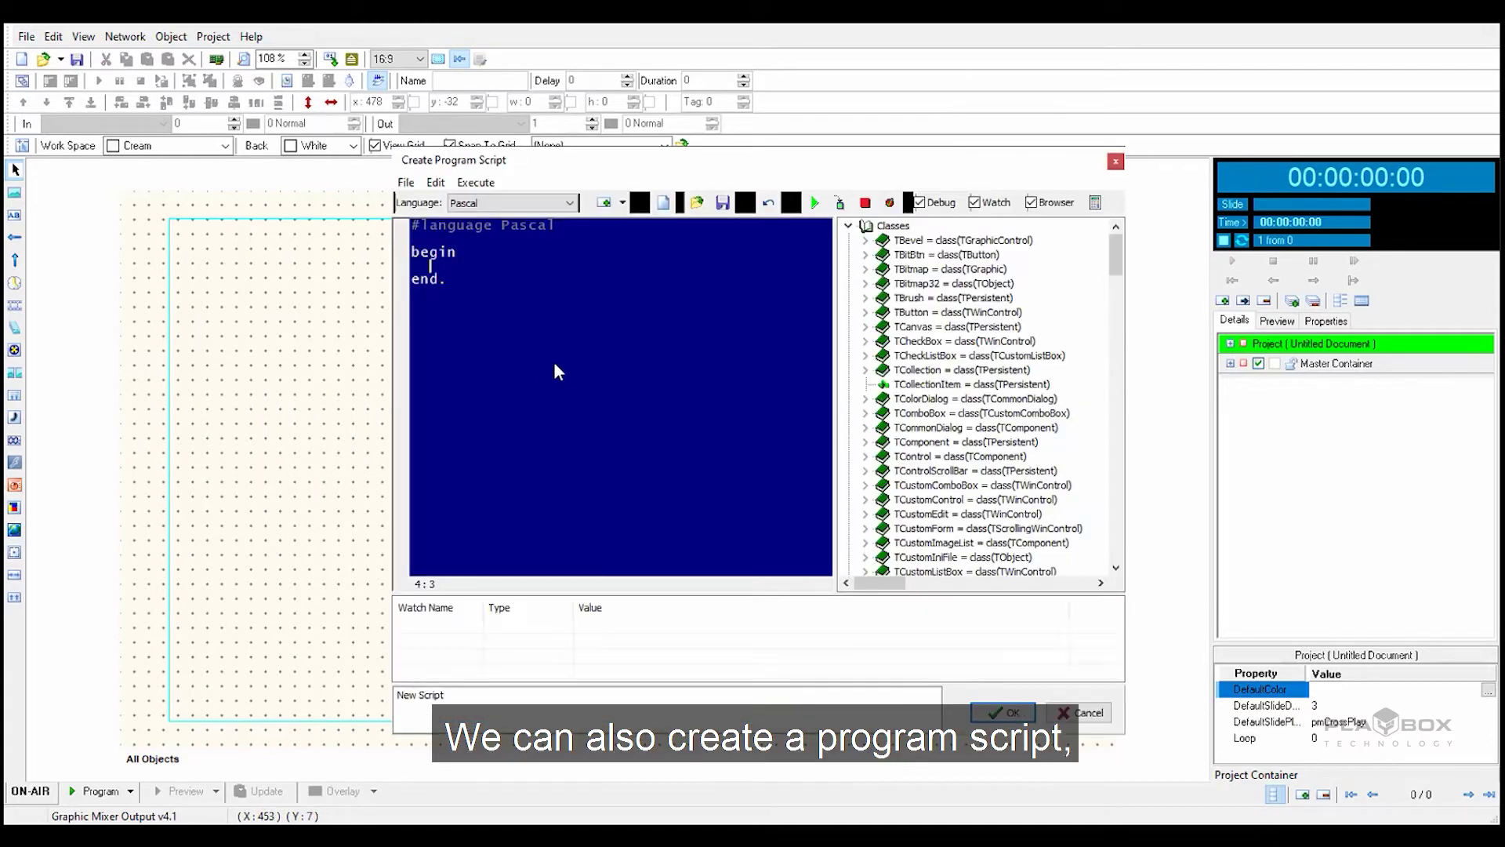
left_click(1116, 163)
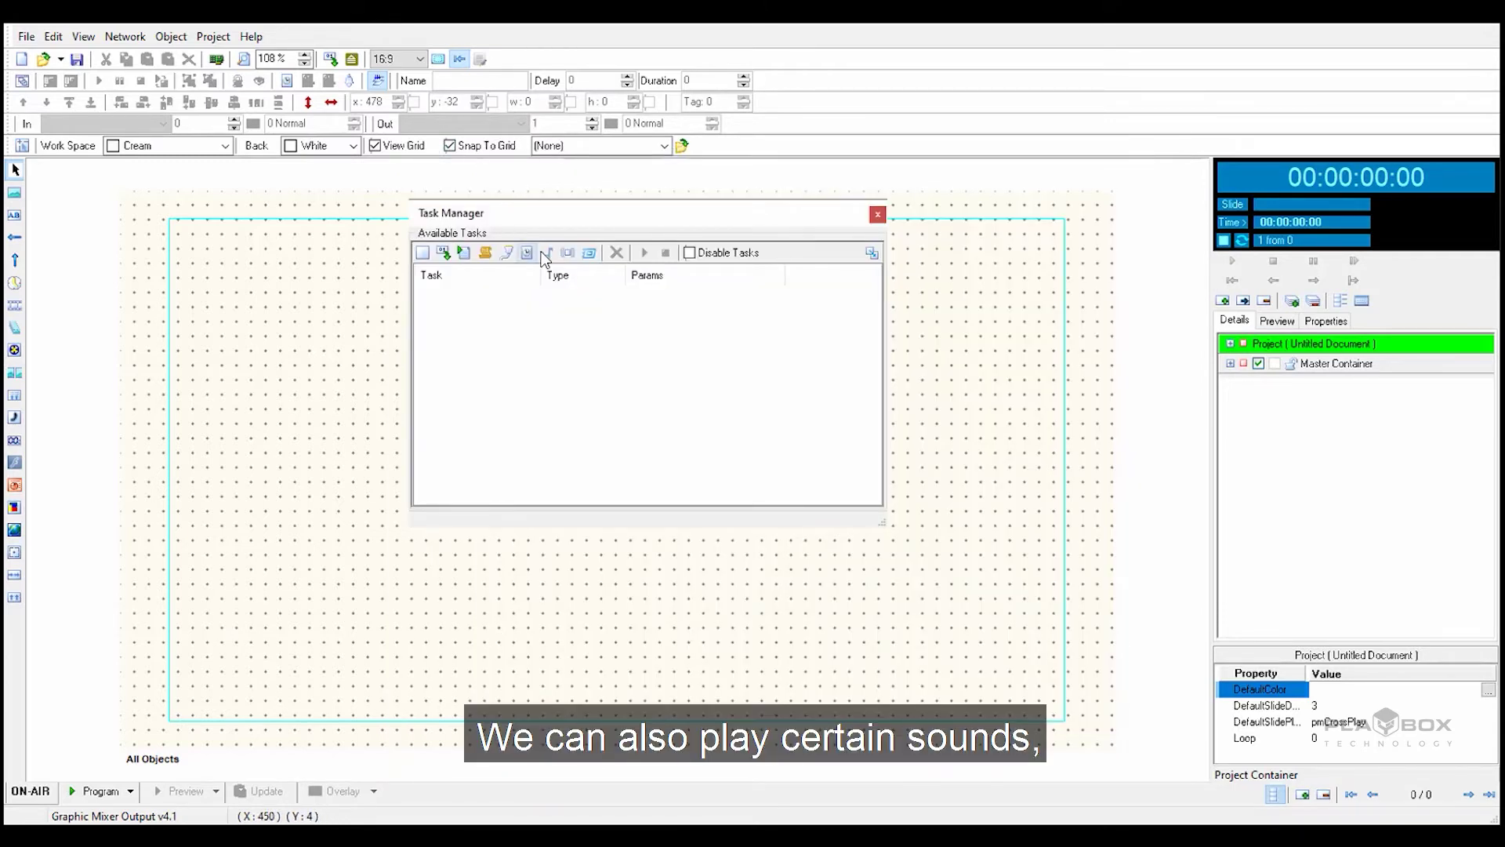
left_click(510, 254)
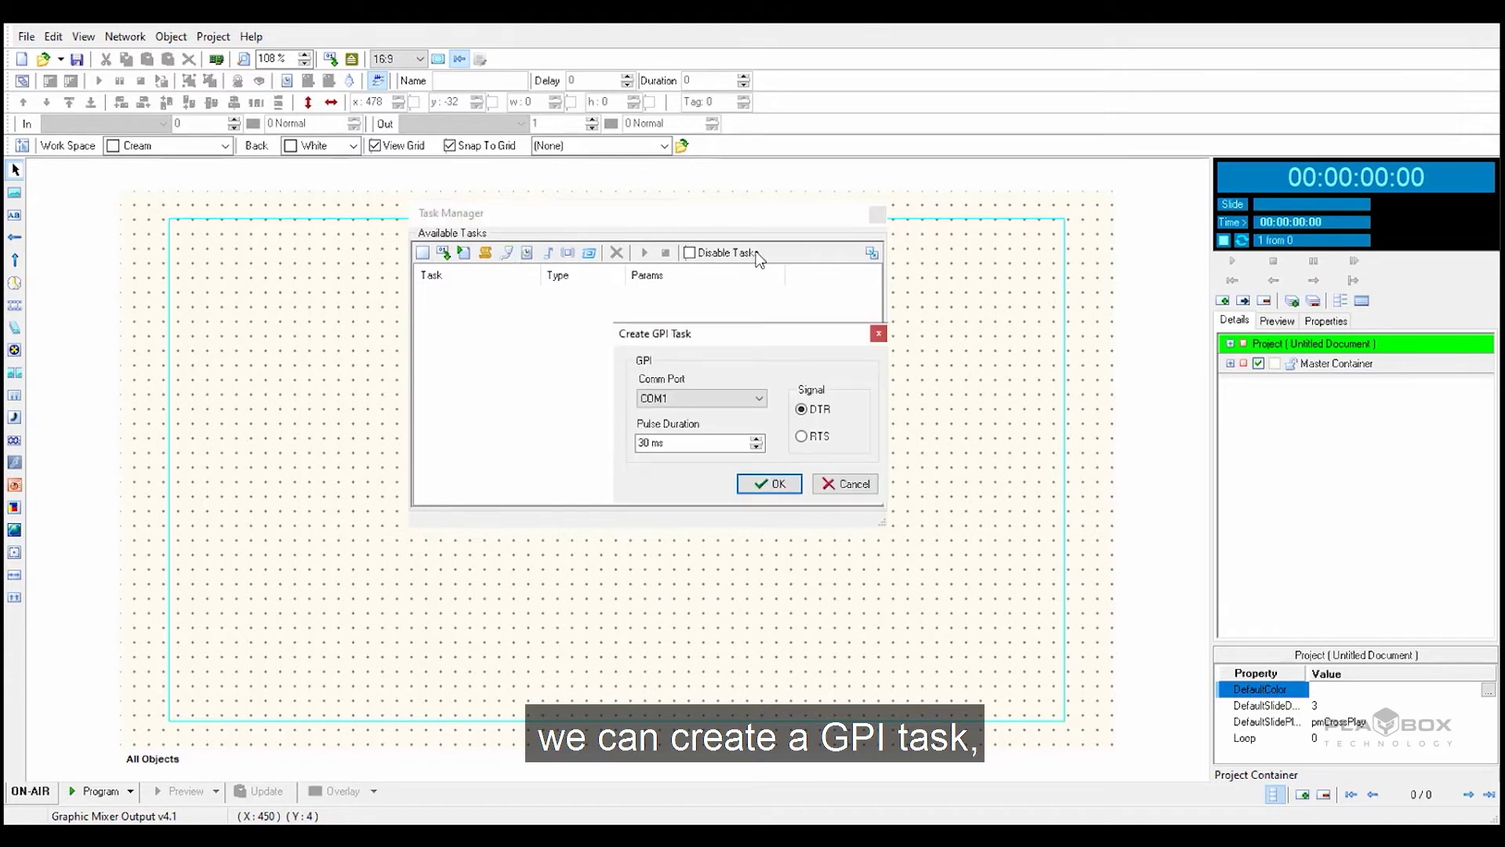
left_click(878, 334)
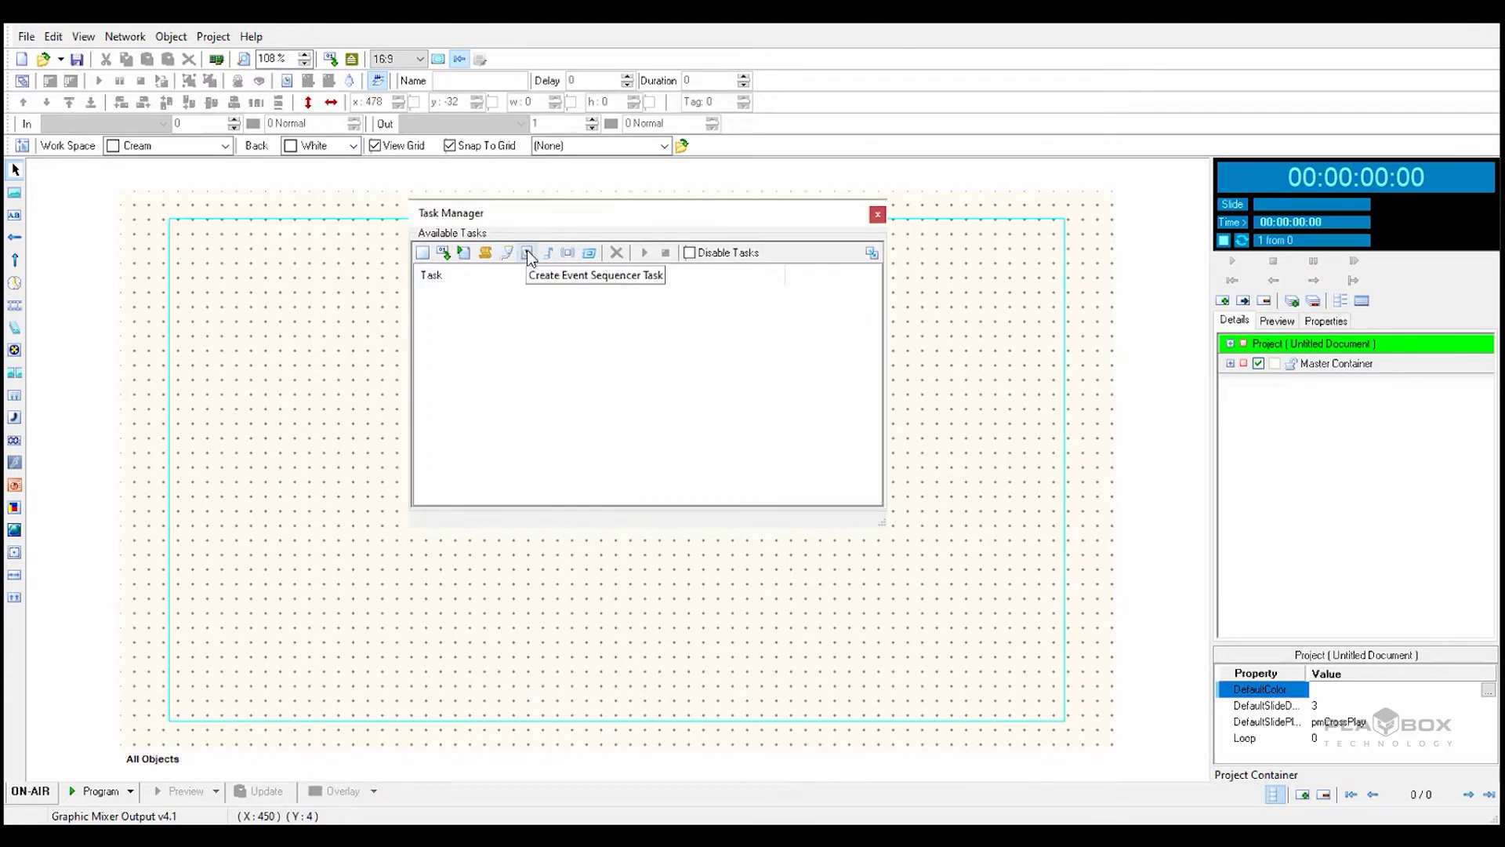
left_click(595, 261)
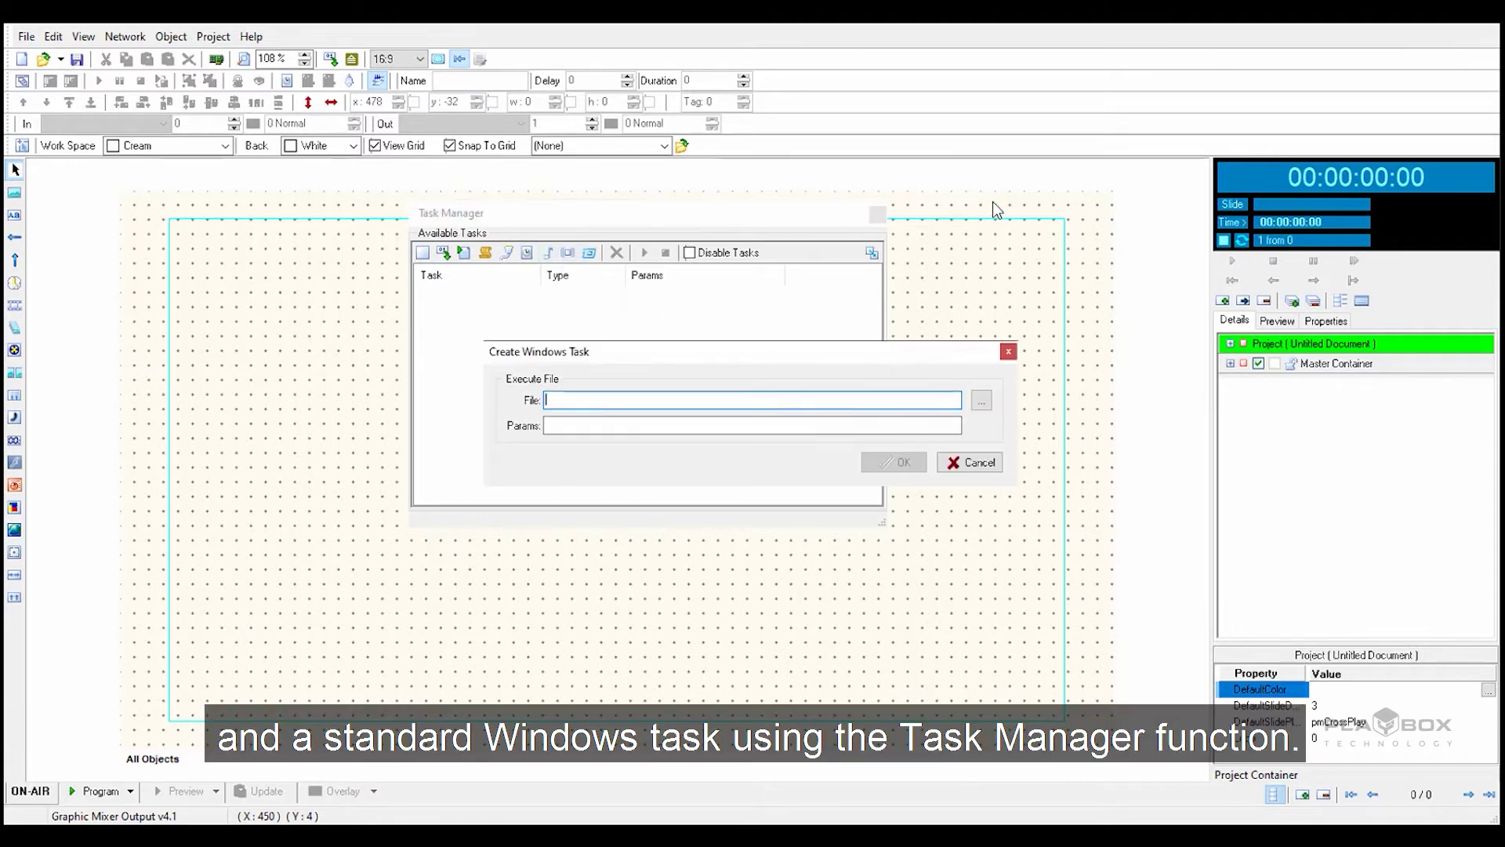
left_click(1007, 353)
left_click(878, 216)
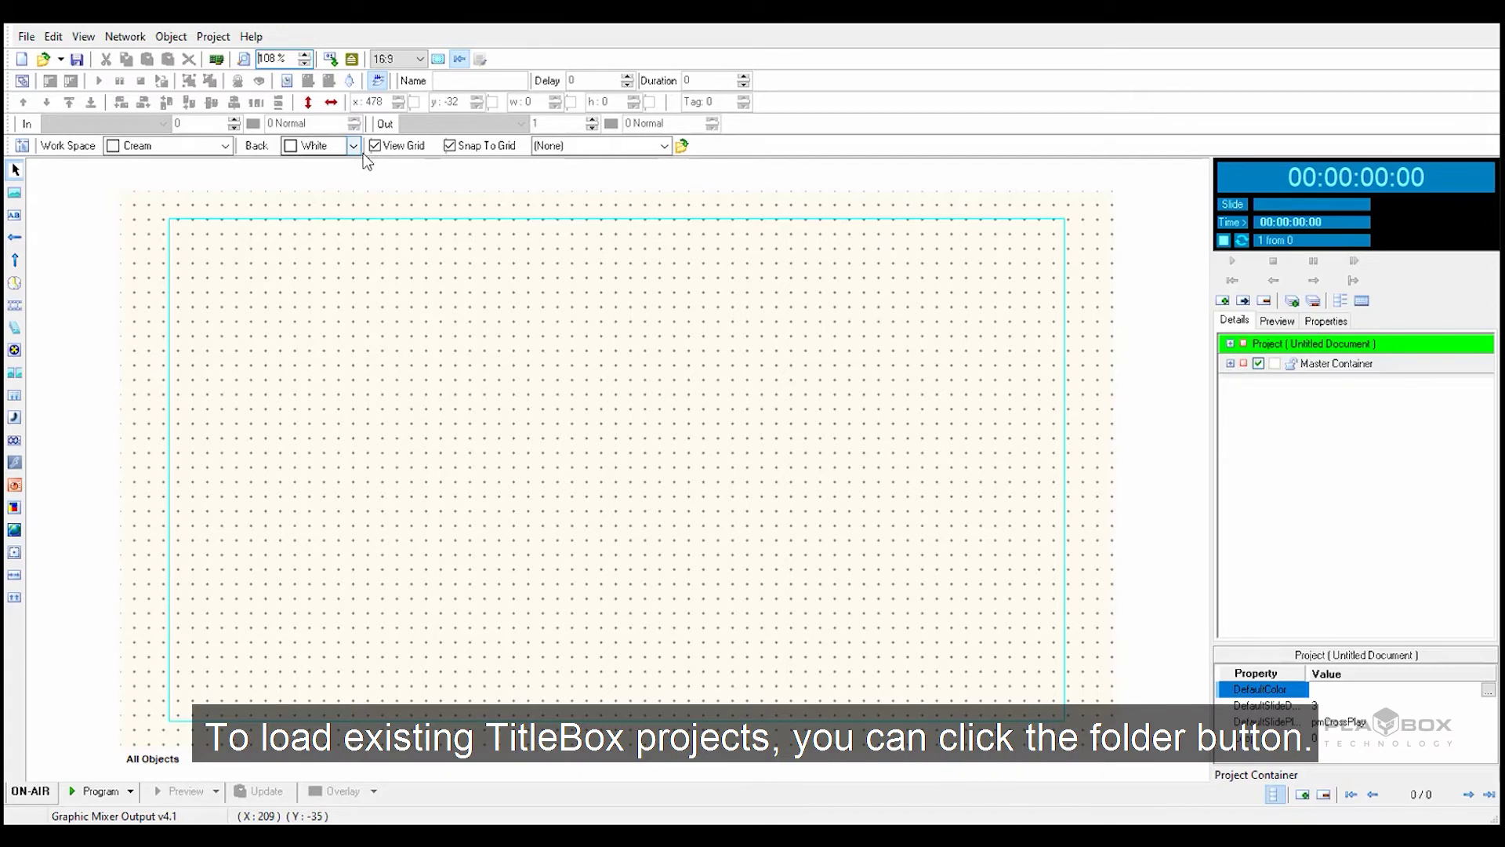
left_click(45, 59)
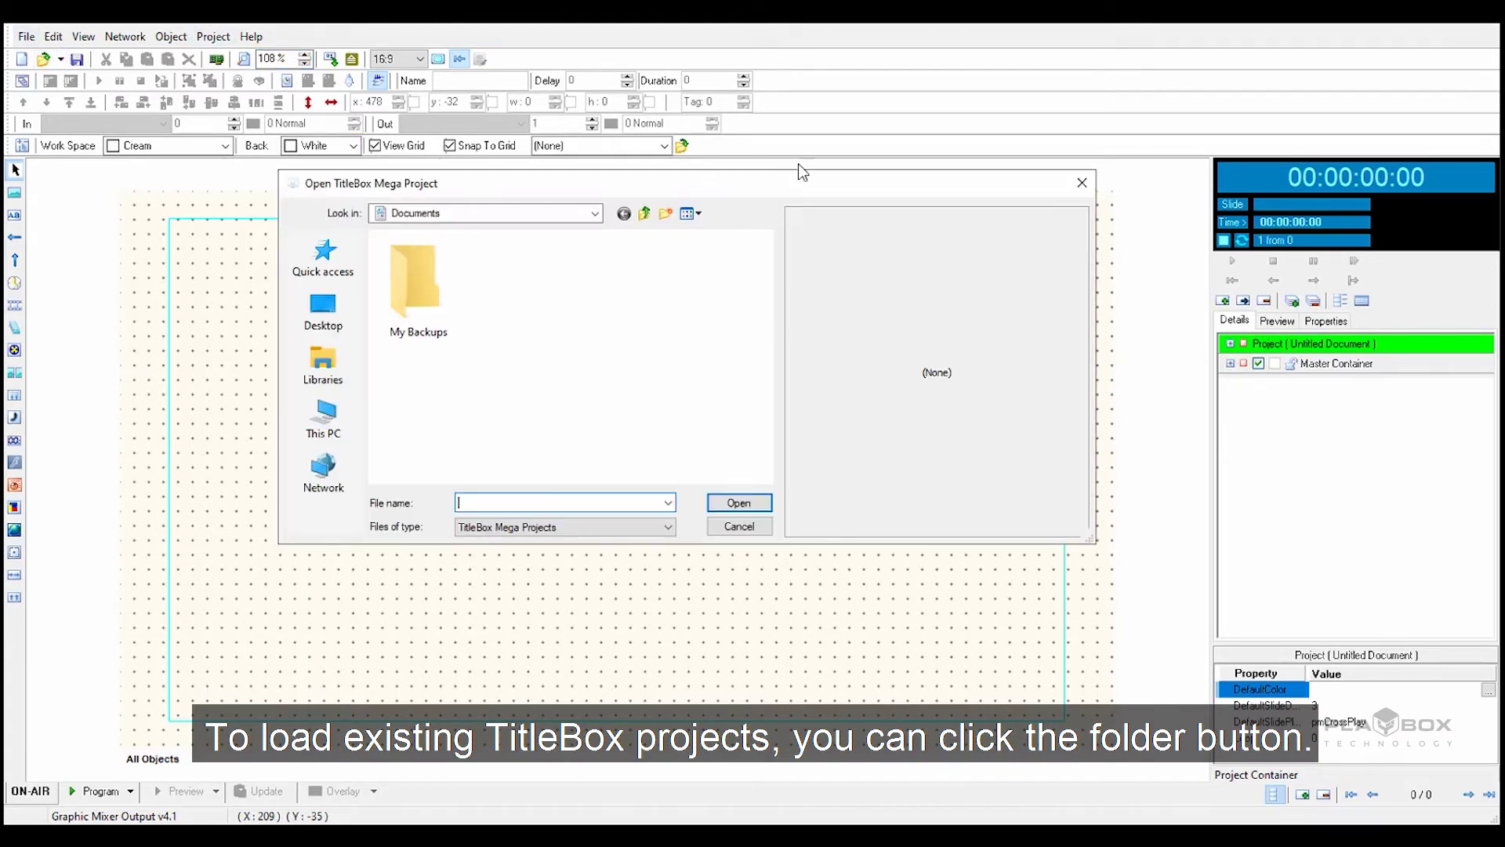
left_click(1091, 181)
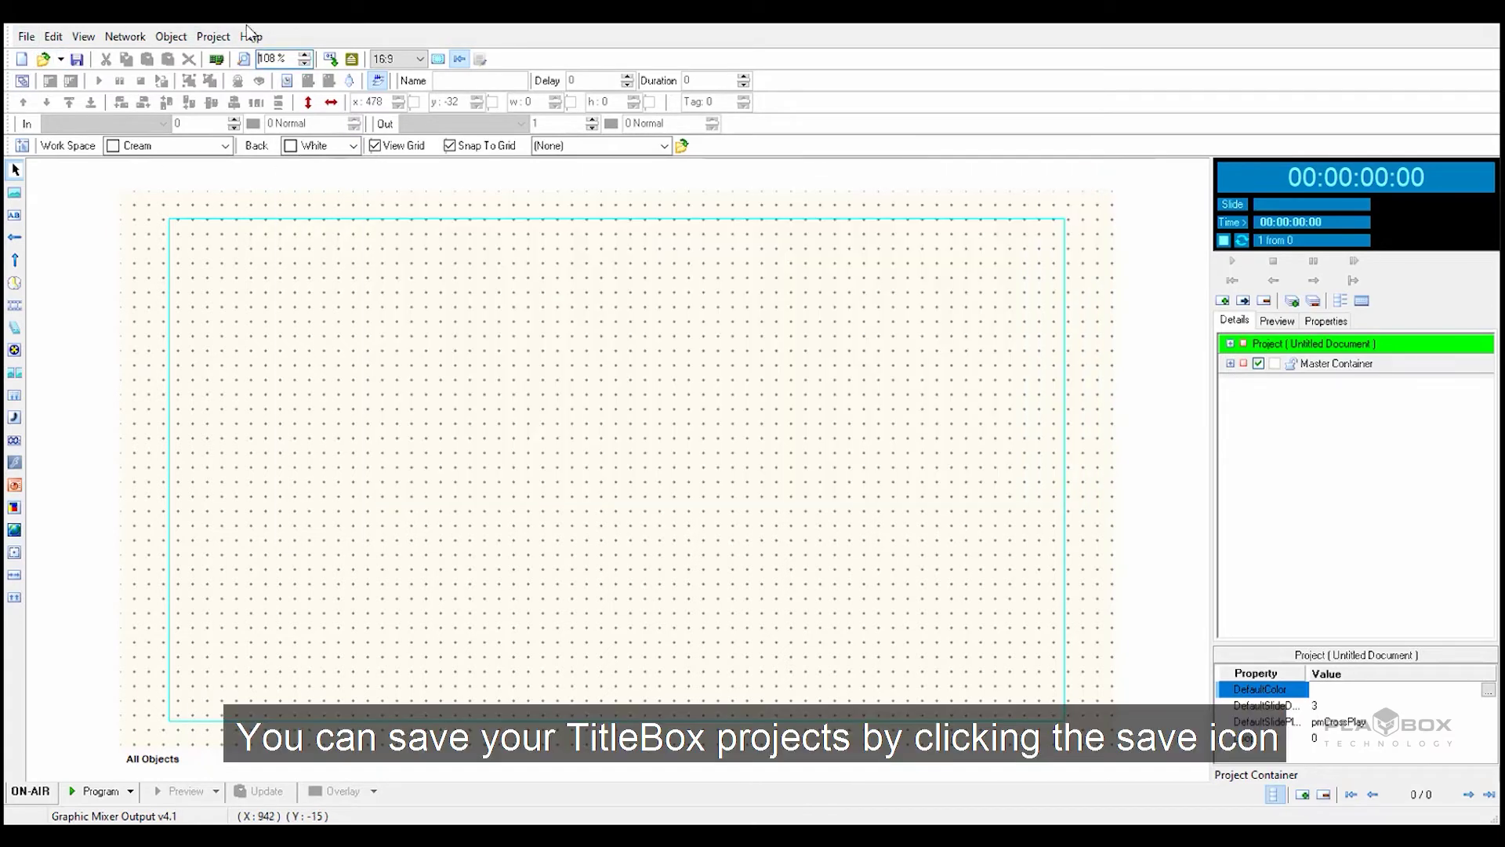
left_click(78, 59)
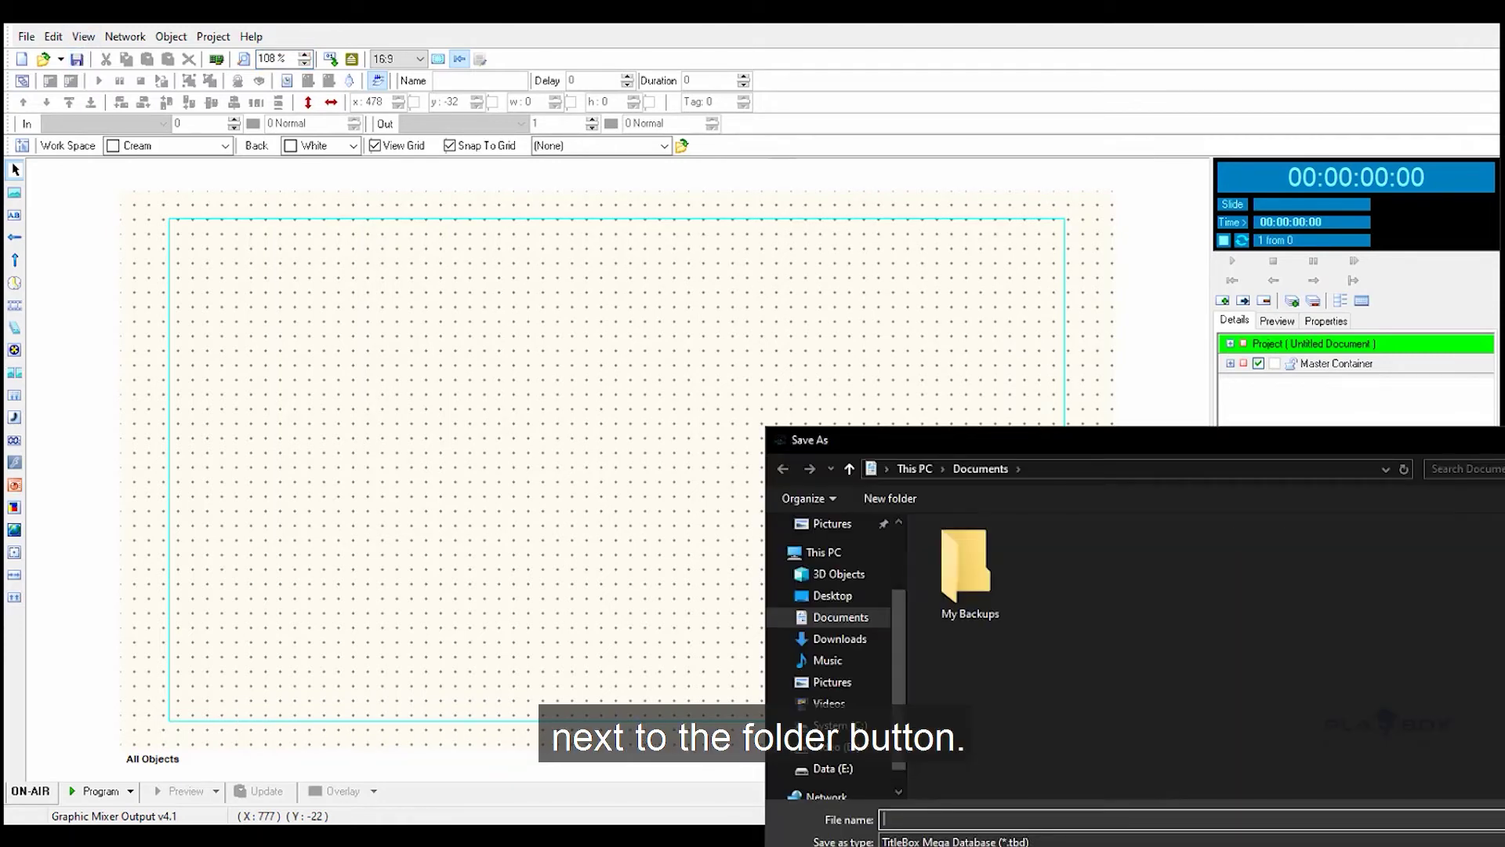
key("Escape")
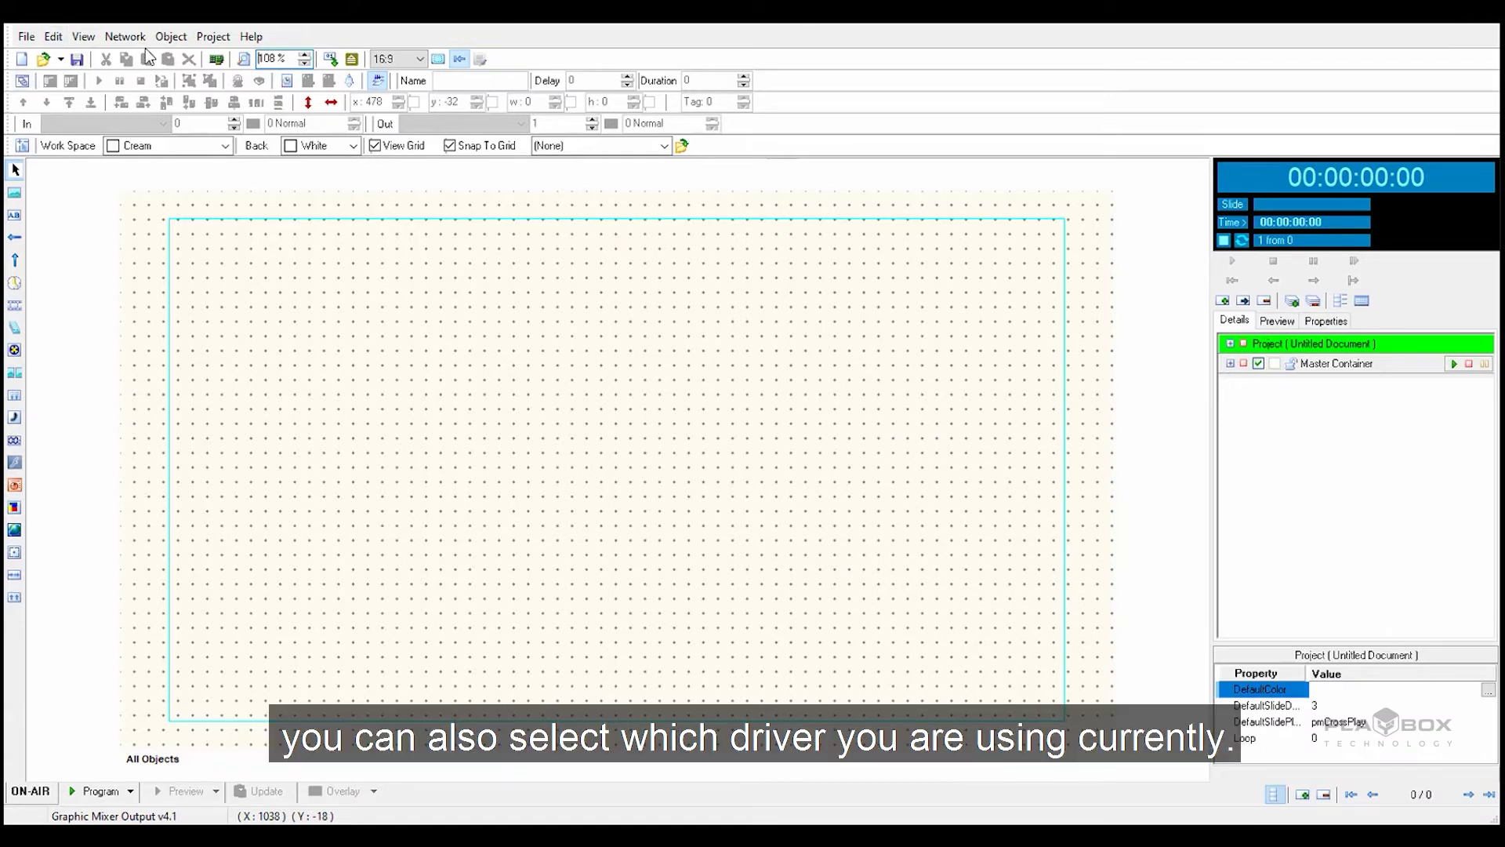
left_click(214, 36)
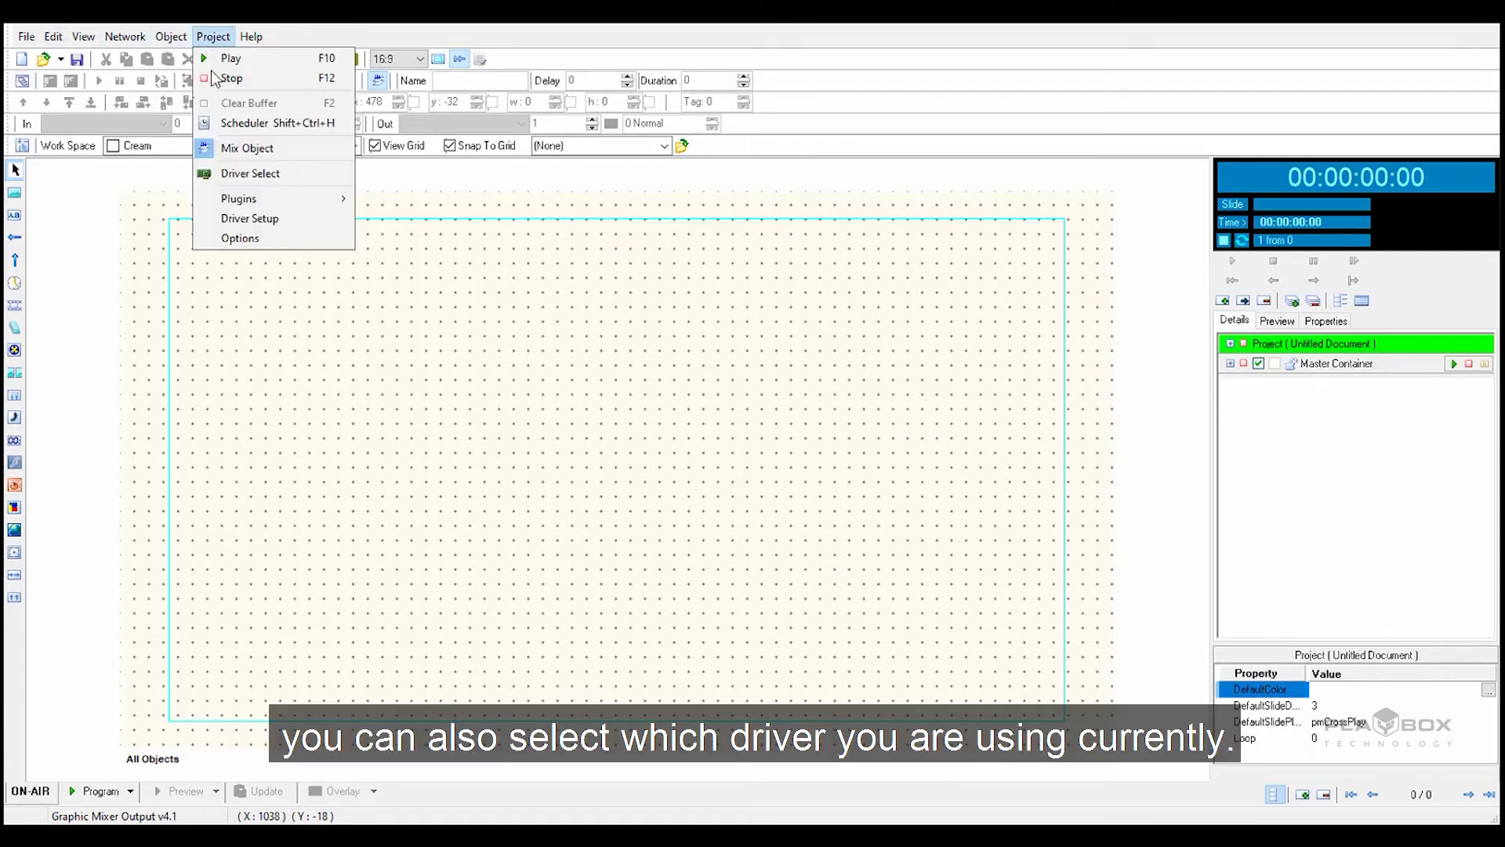
left_click(260, 173)
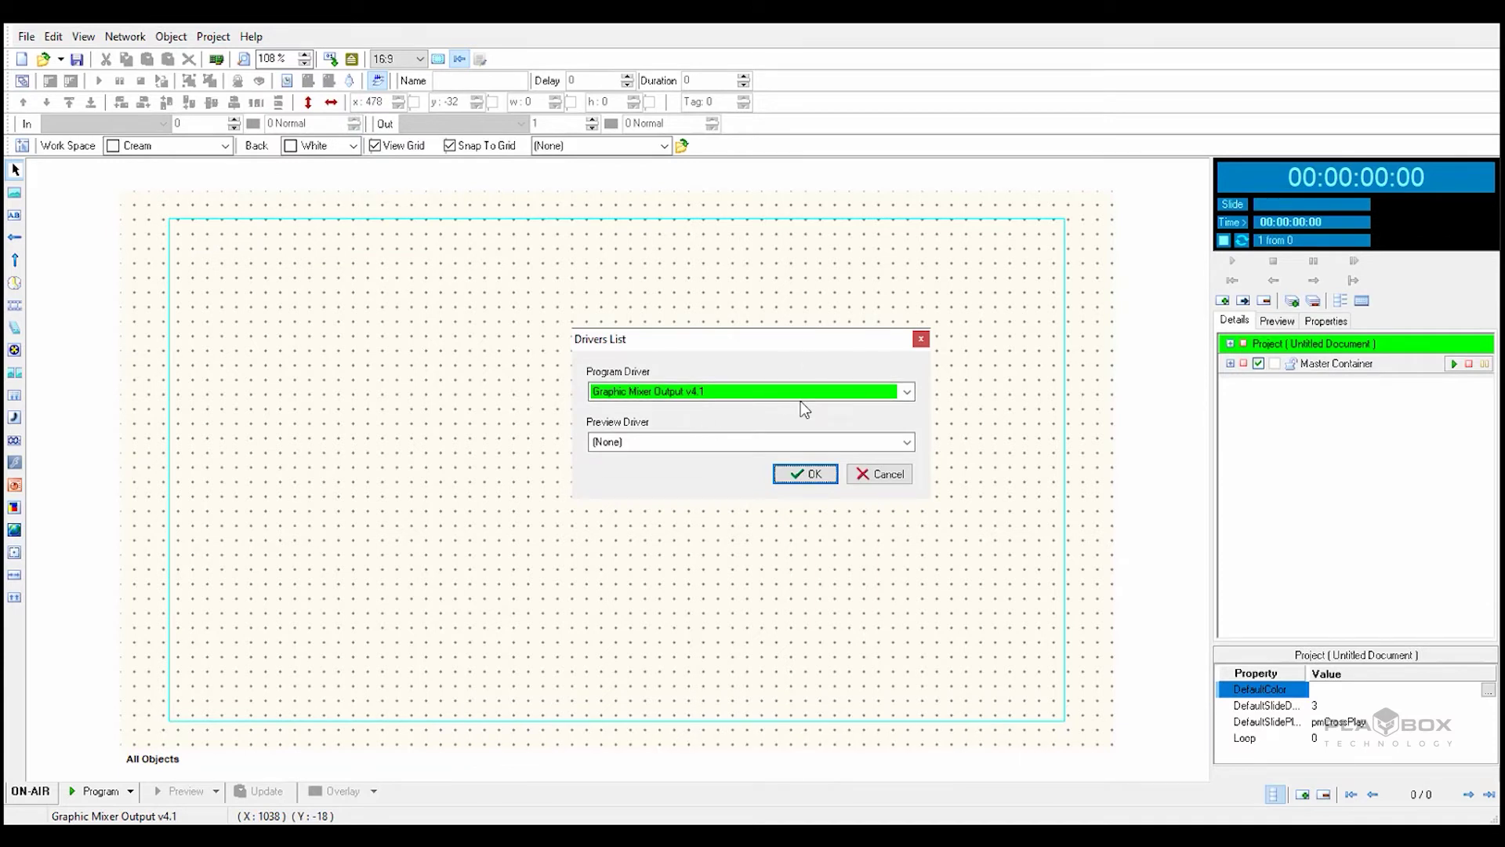
left_click(877, 473)
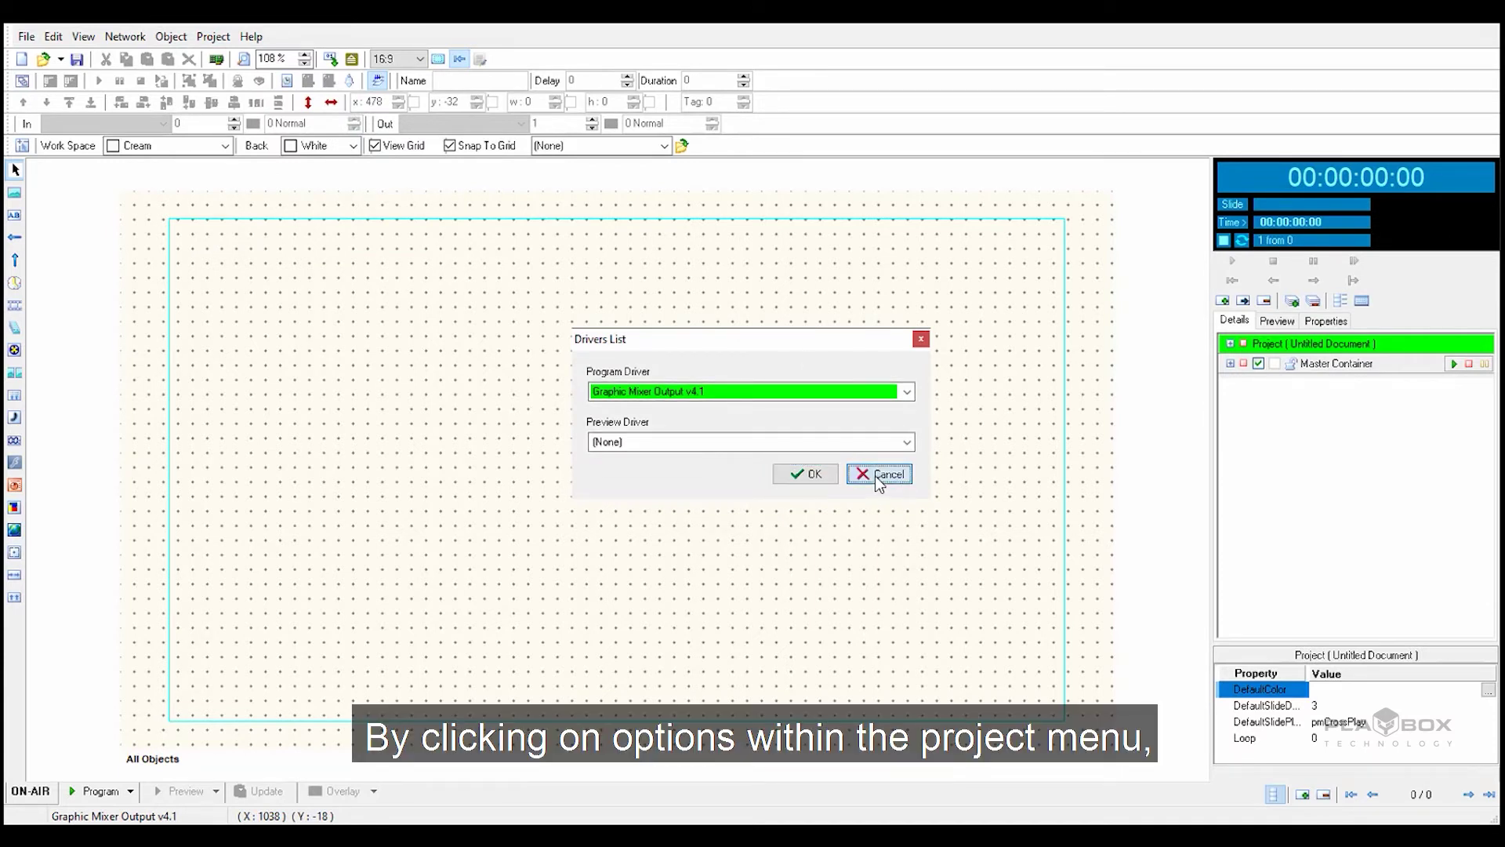
- Open Project > Options and show the Network tab with Channel ID 1 and ports 8012/8015
left_click(211, 36)
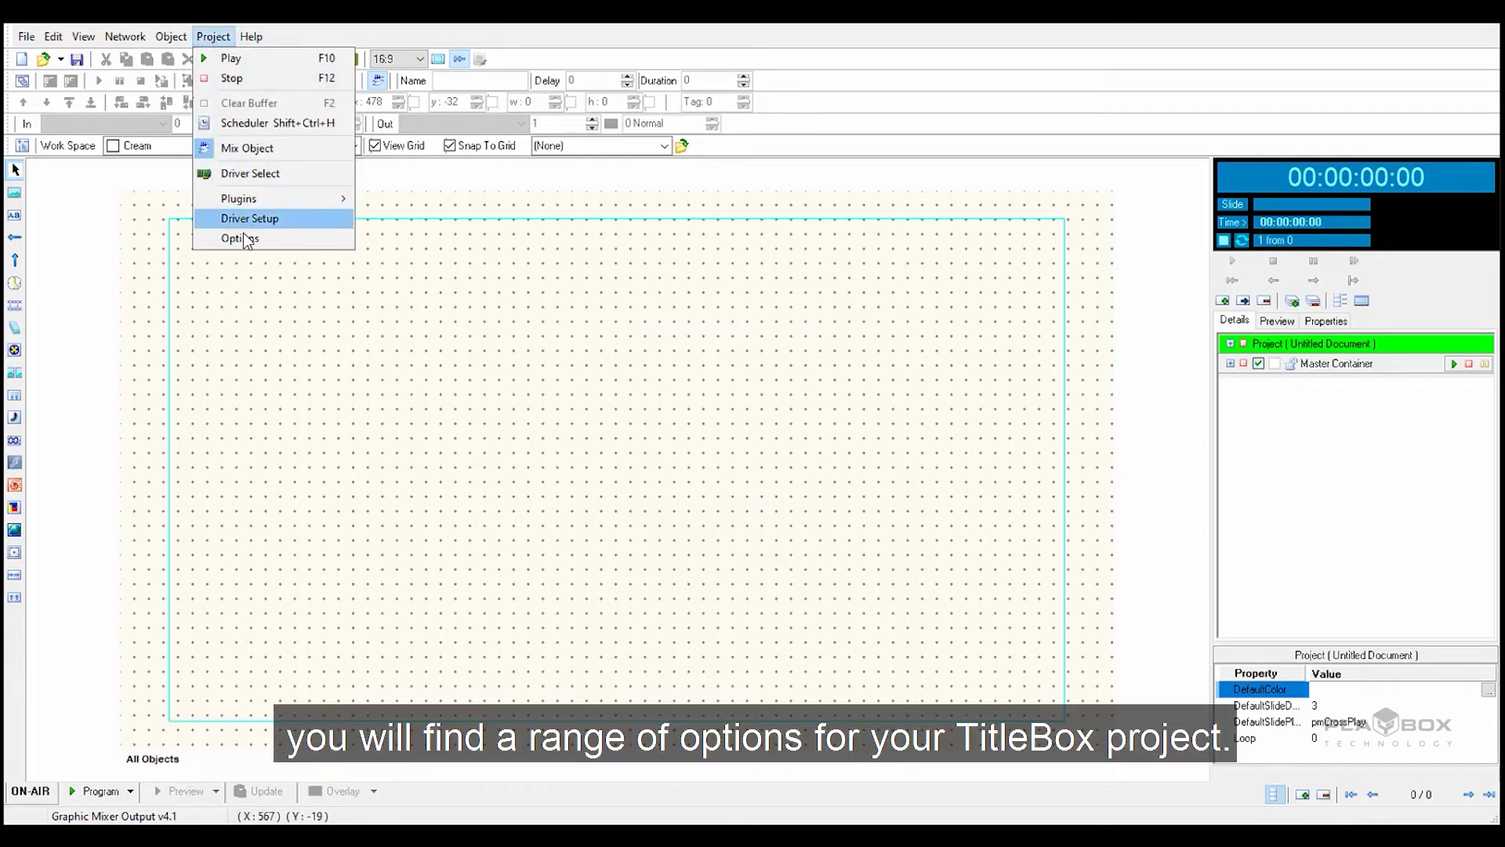
left_click(266, 238)
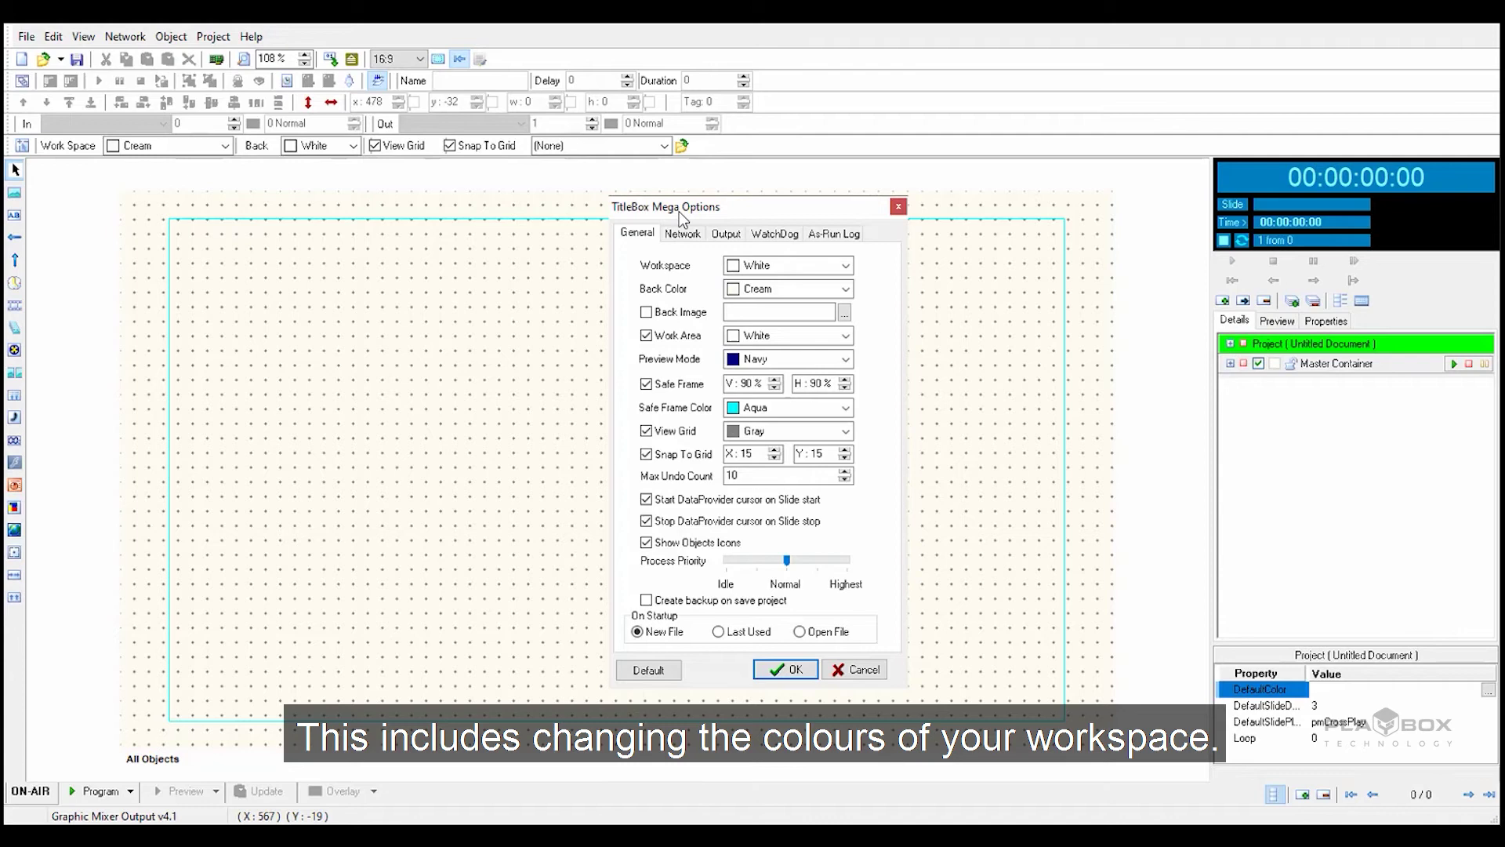
left_click_drag(731, 206, 628, 202)
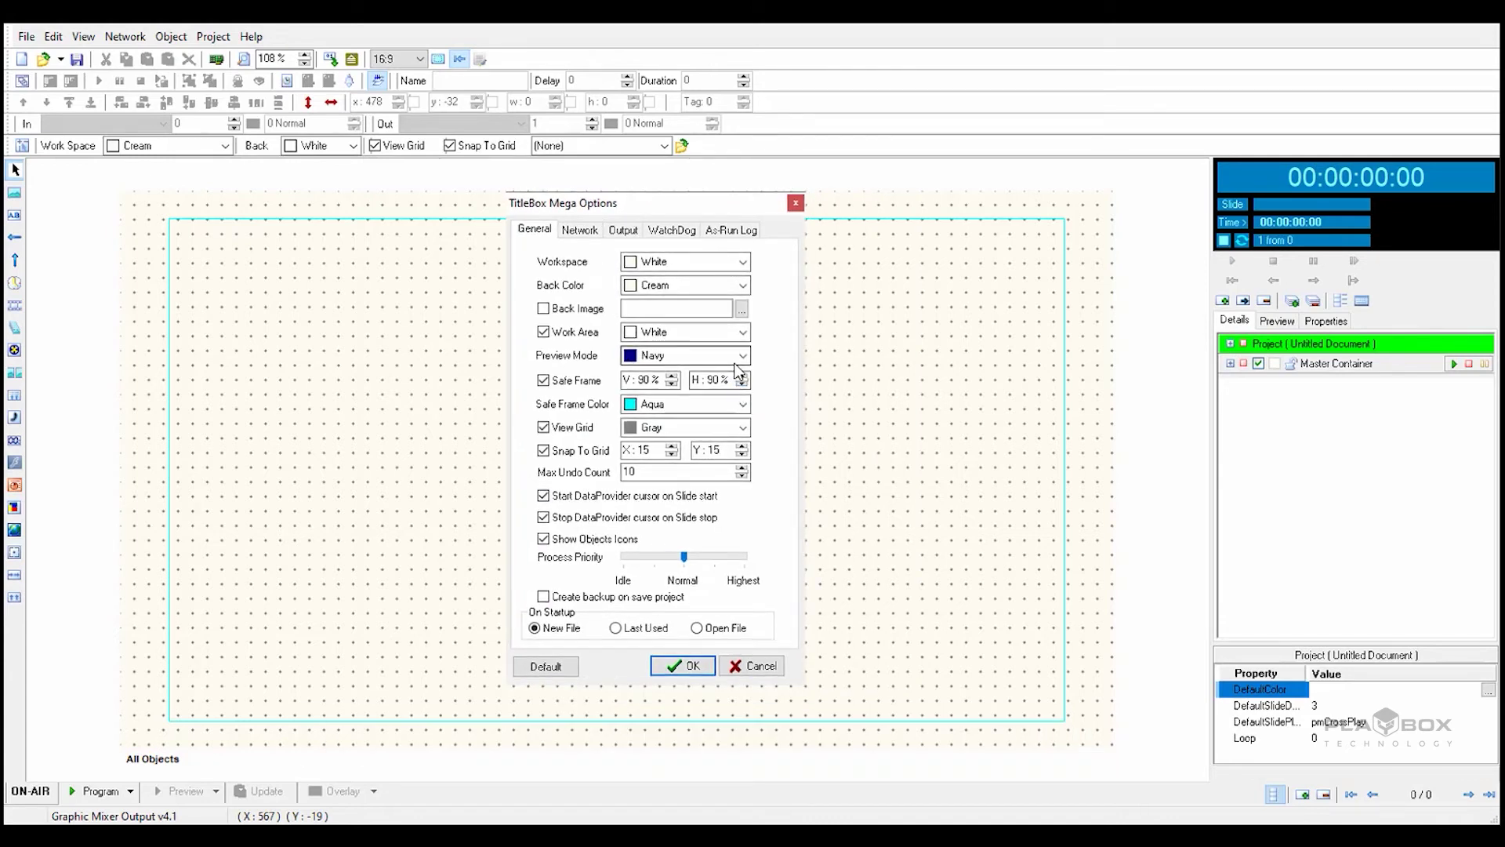
left_click(580, 230)
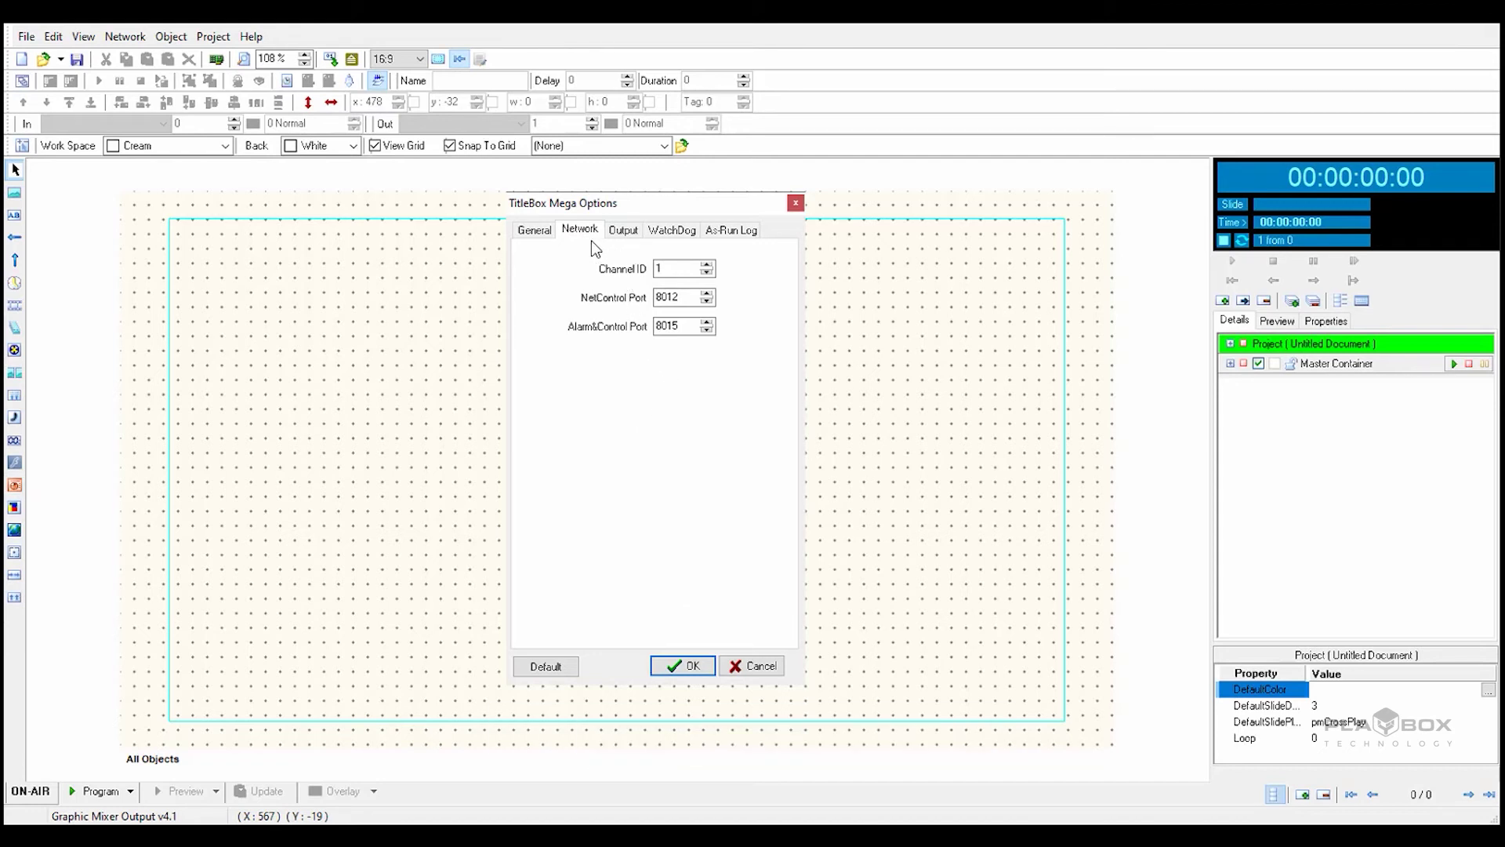
- Review the Output and WatchDog tabs, ending on As-Run Log with all options unticked
left_click(632, 231)
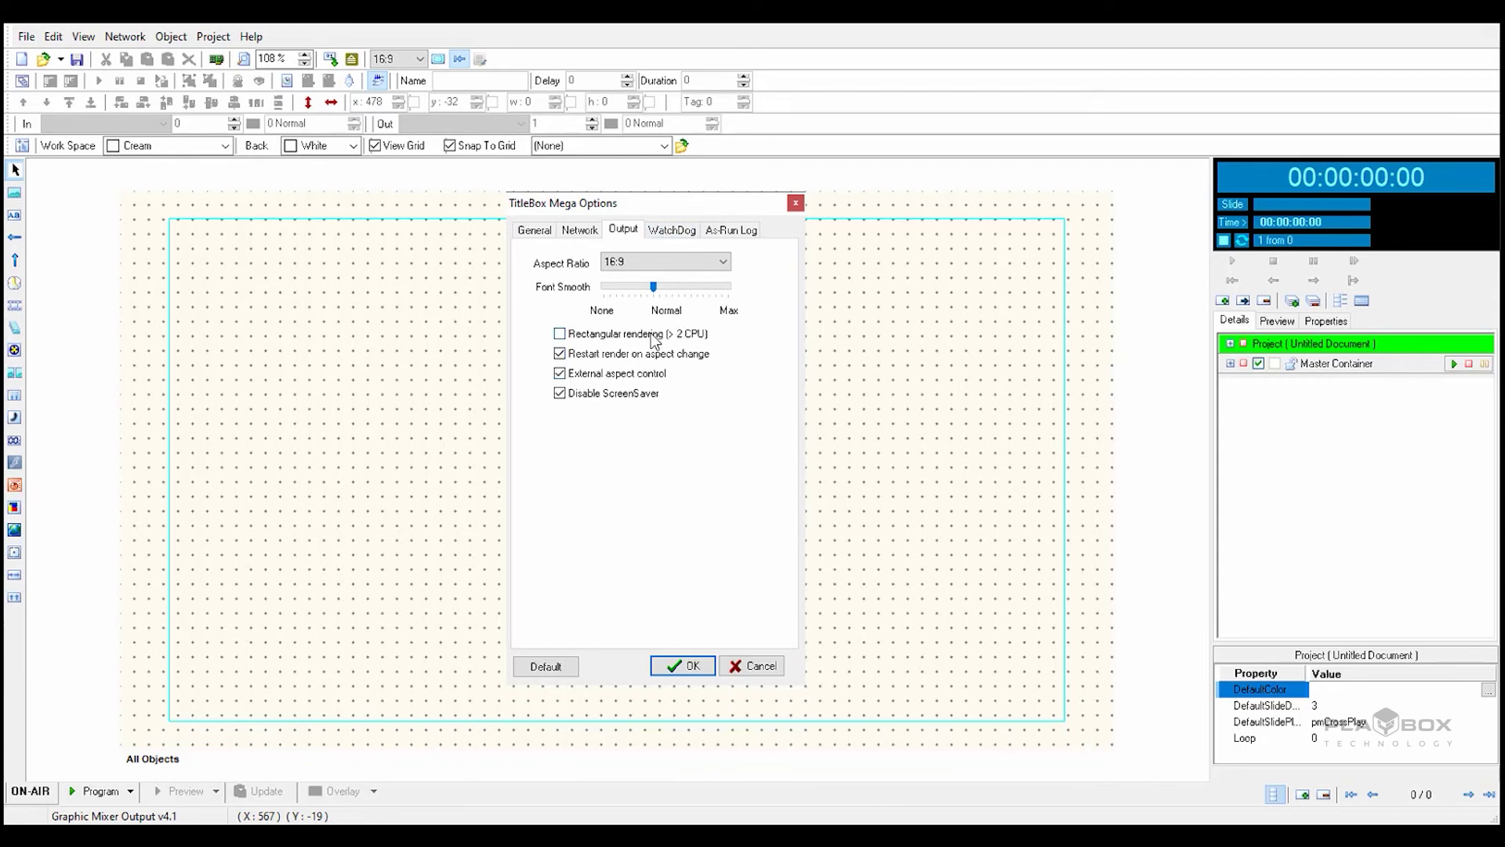
left_click(672, 229)
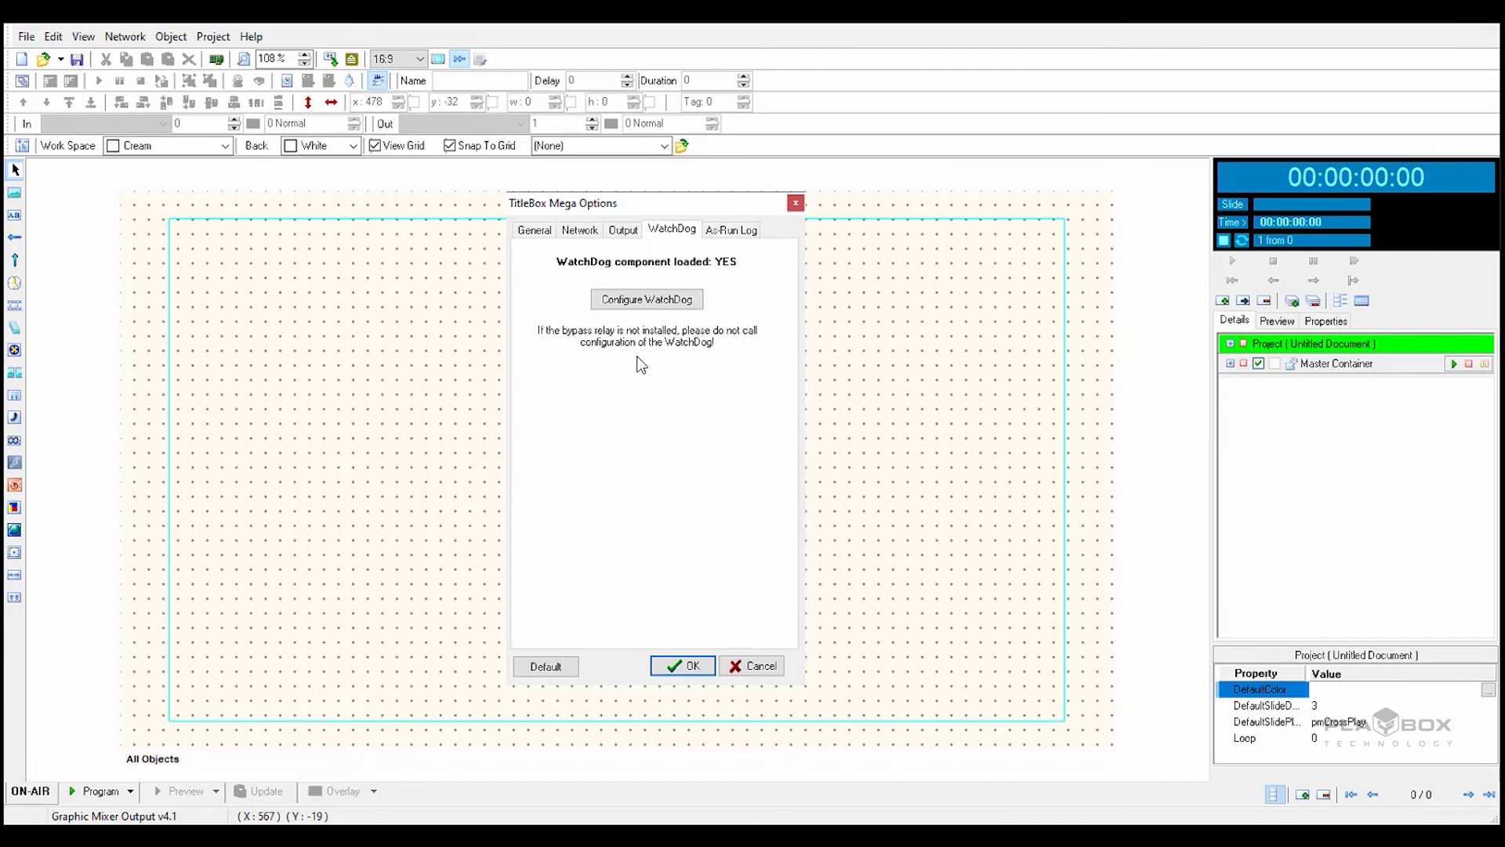
left_click(732, 229)
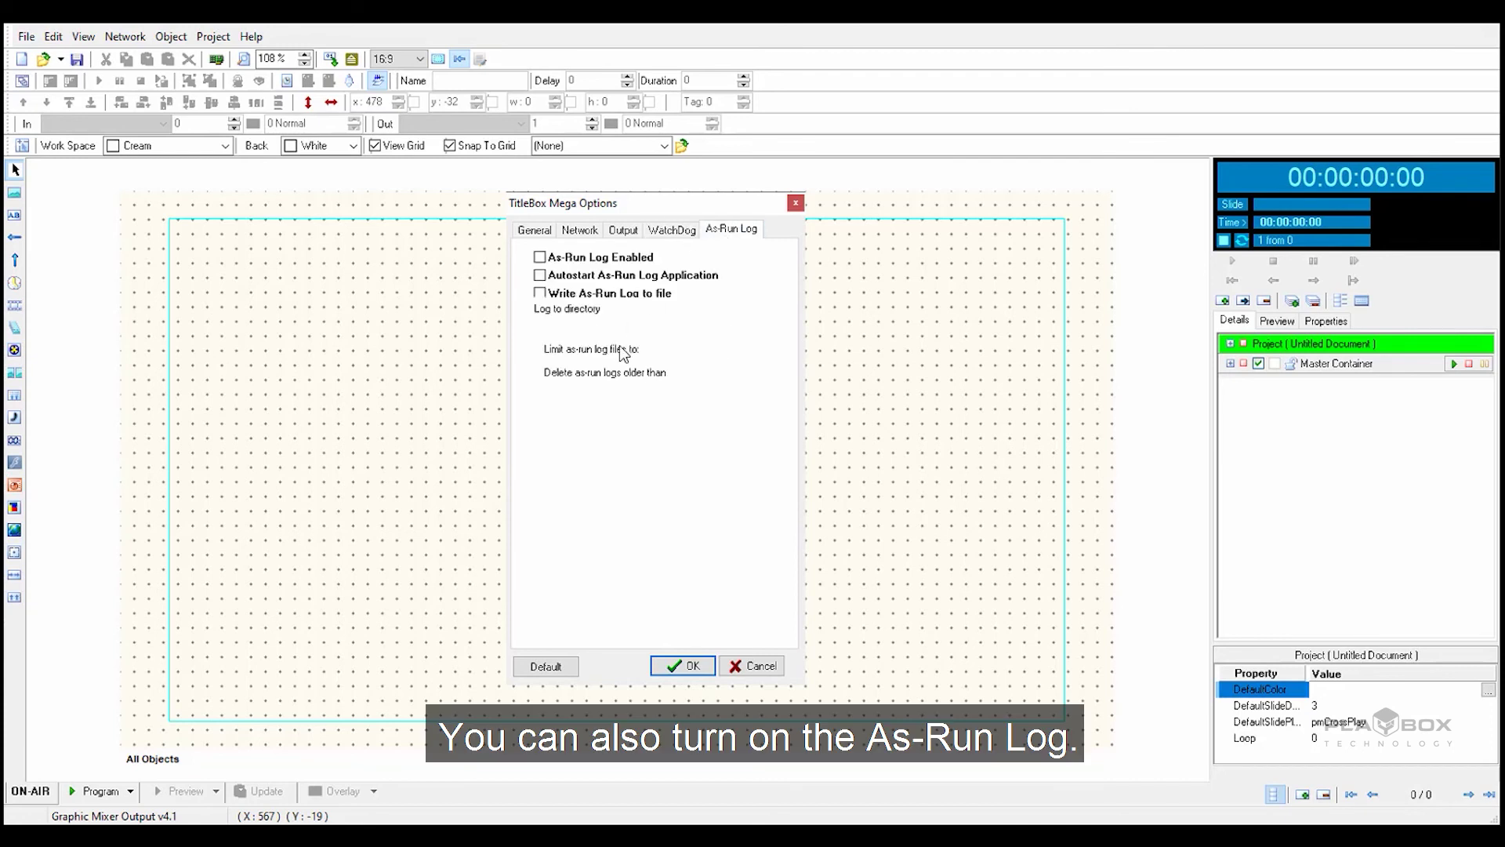